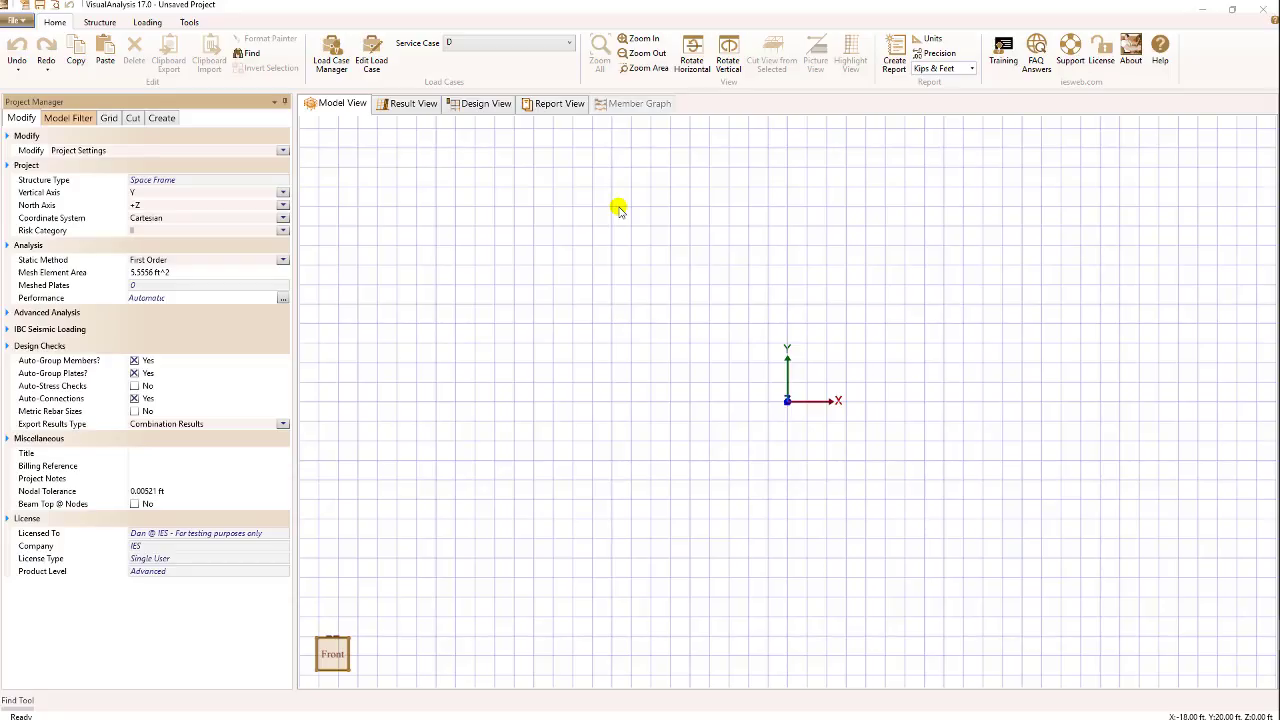
Activate the Draw Areas tool from the Structure ribbon.
{"action": "left_click", "coordinate": [100, 23]}
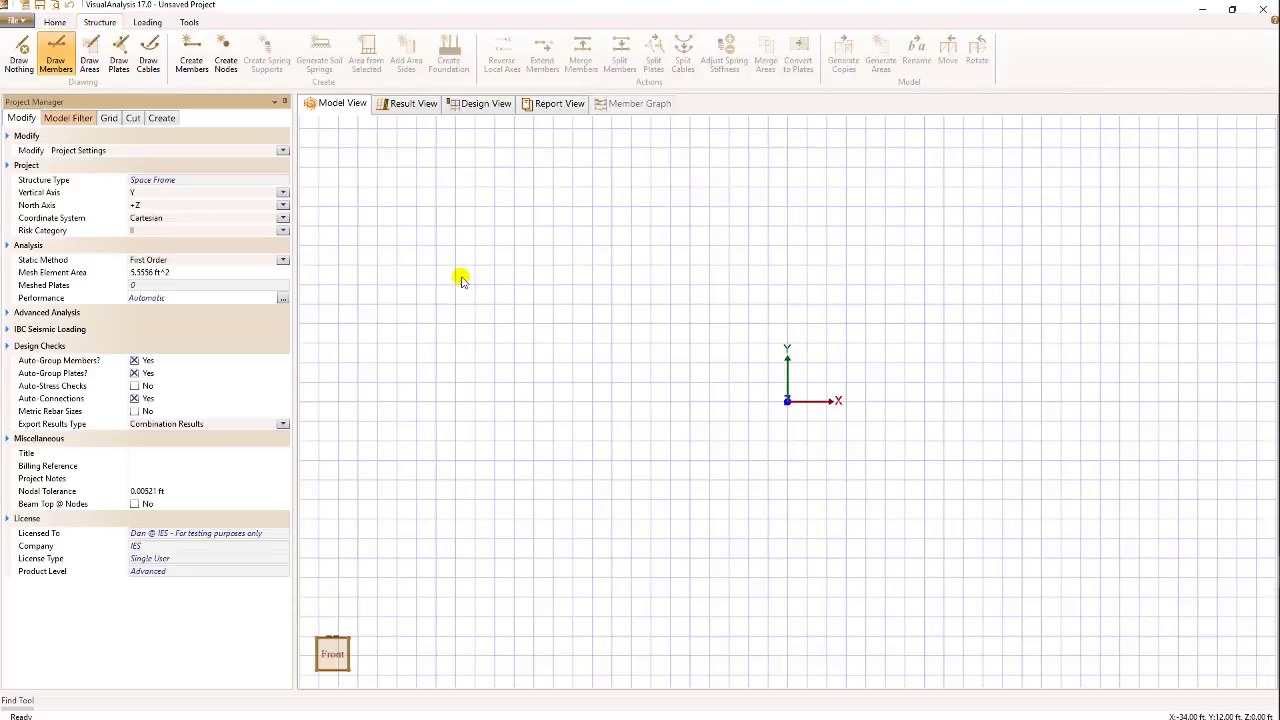
{"action": "left_click", "coordinate": [90, 55]}
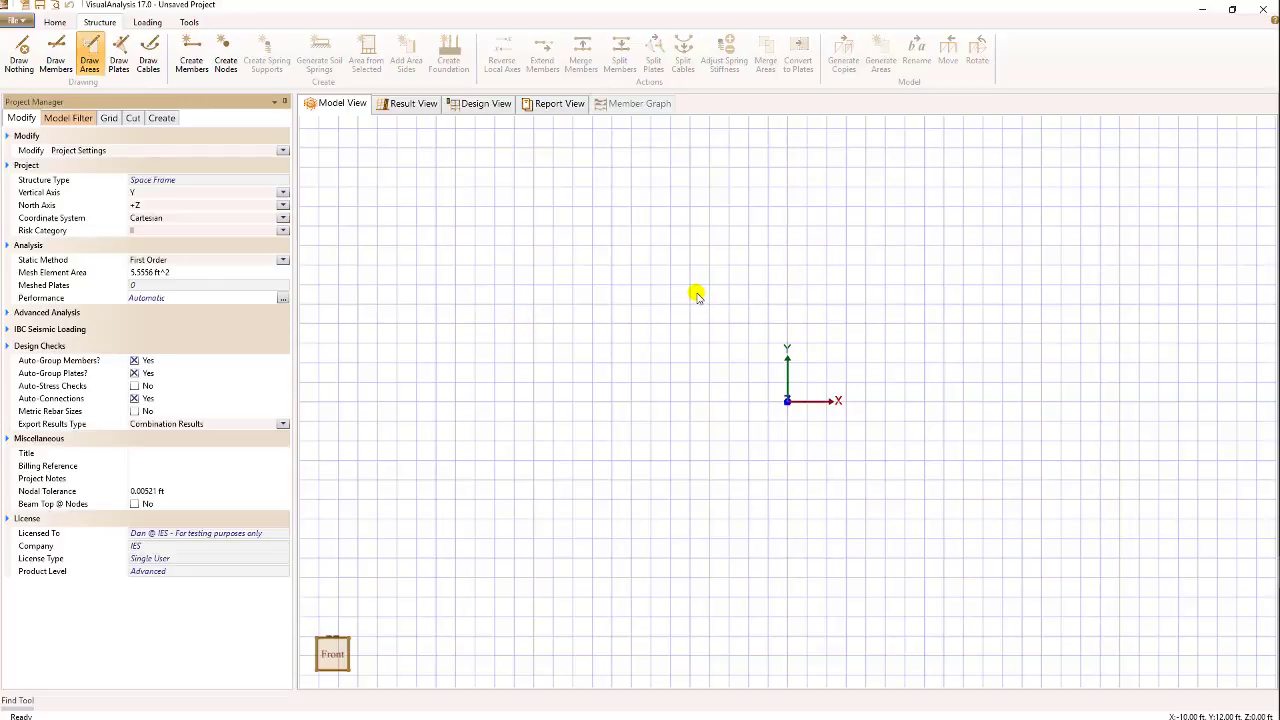
Place six corners above the origin and close the outline into area A001 (796 ft^2).
{"action": "left_click_drag", "start_coordinate": [690, 289], "coordinate": [1035, 290]}
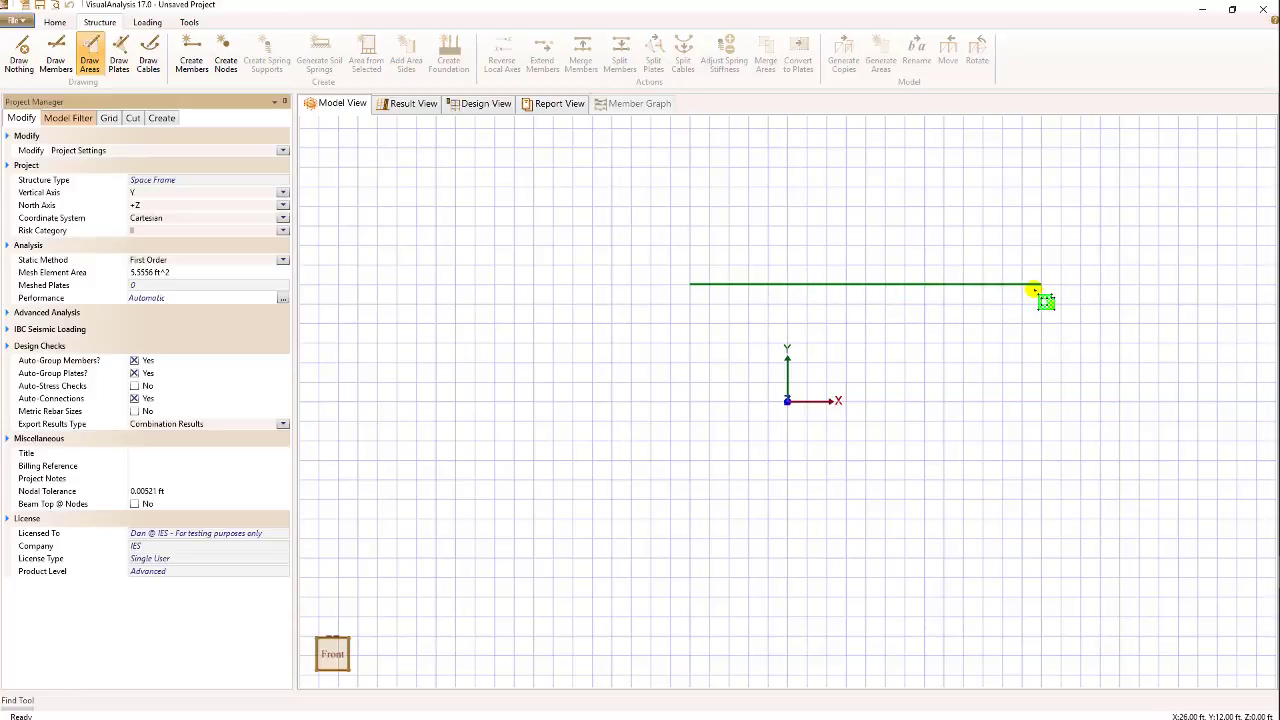
{"action": "left_click_drag", "start_coordinate": [1035, 290], "coordinate": [1062, 287]}
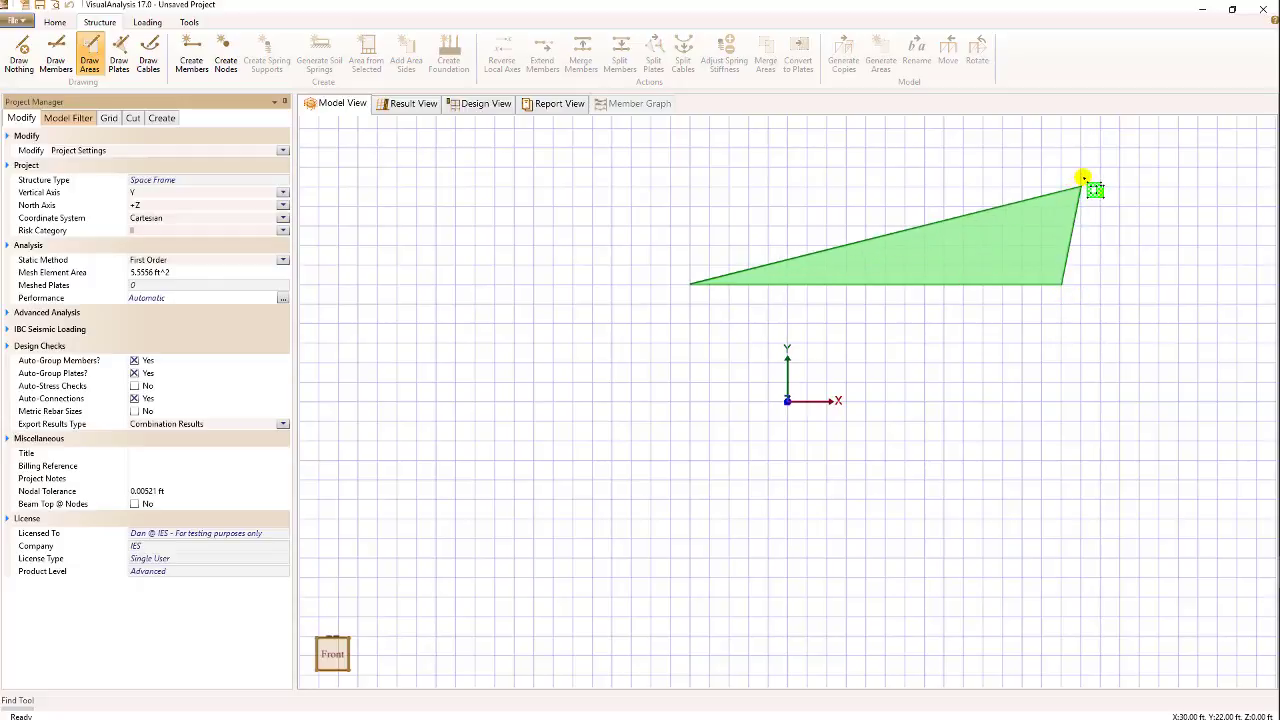
{"action": "left_click", "coordinate": [1100, 148]}
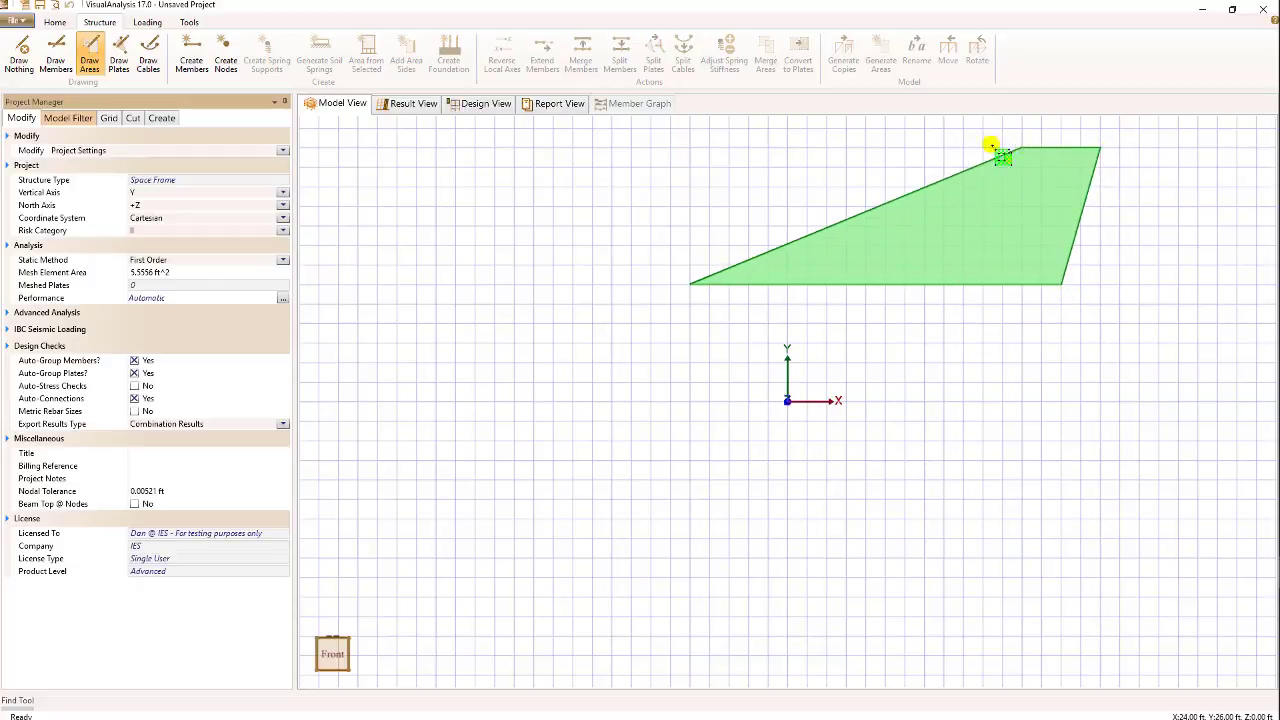
{"action": "left_click", "coordinate": [885, 128]}
{"action": "left_click", "coordinate": [610, 148]}
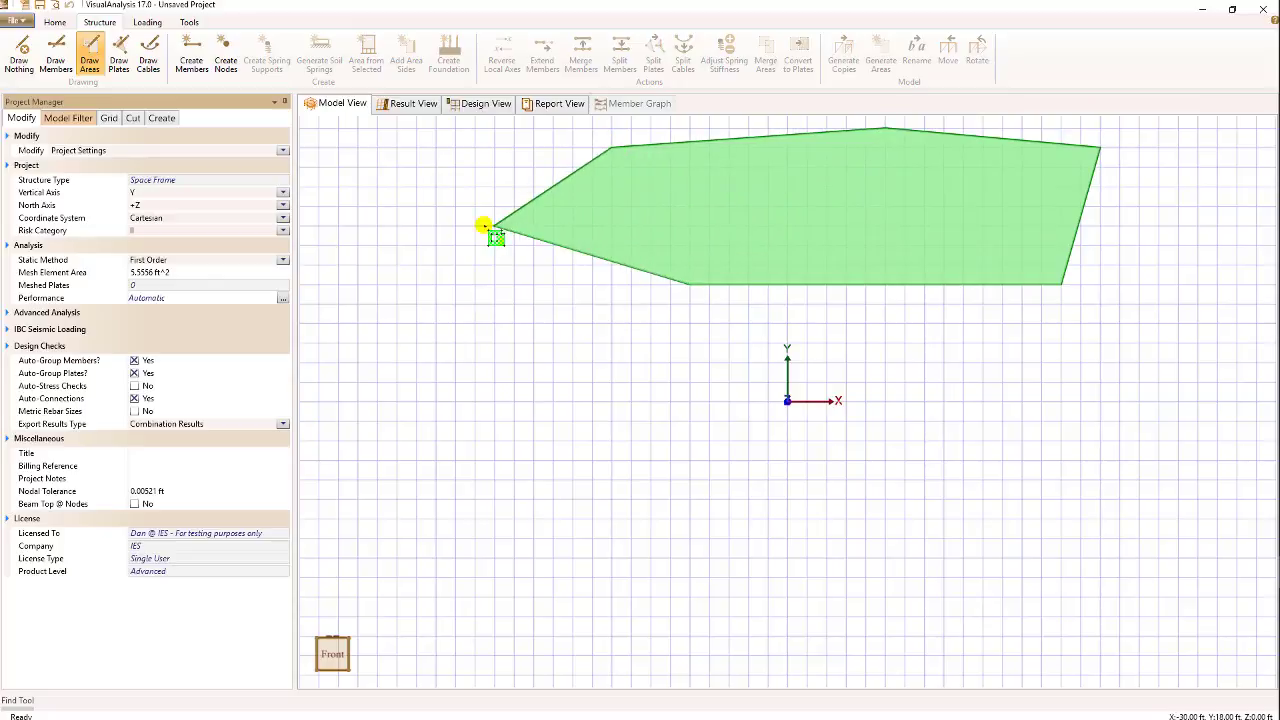
{"action": "left_click", "coordinate": [477, 225]}
{"action": "left_click", "coordinate": [490, 233]}
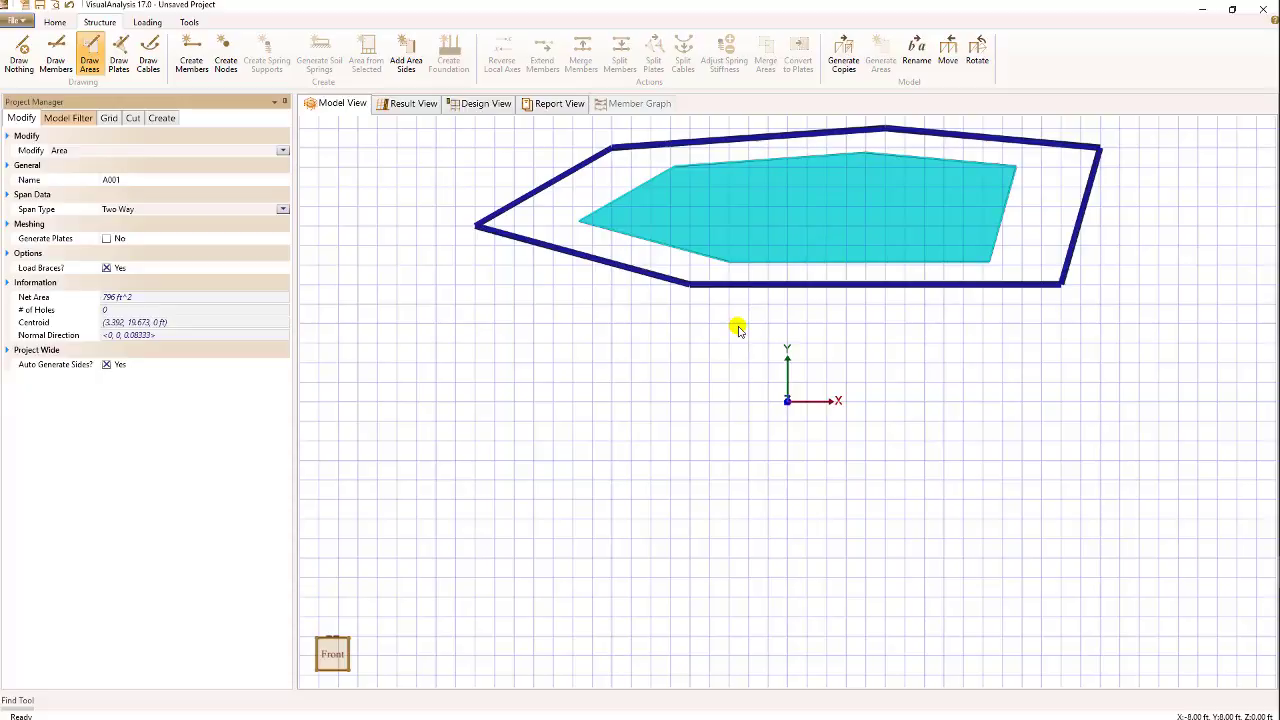
{"action": "key", "text": "Escape"}
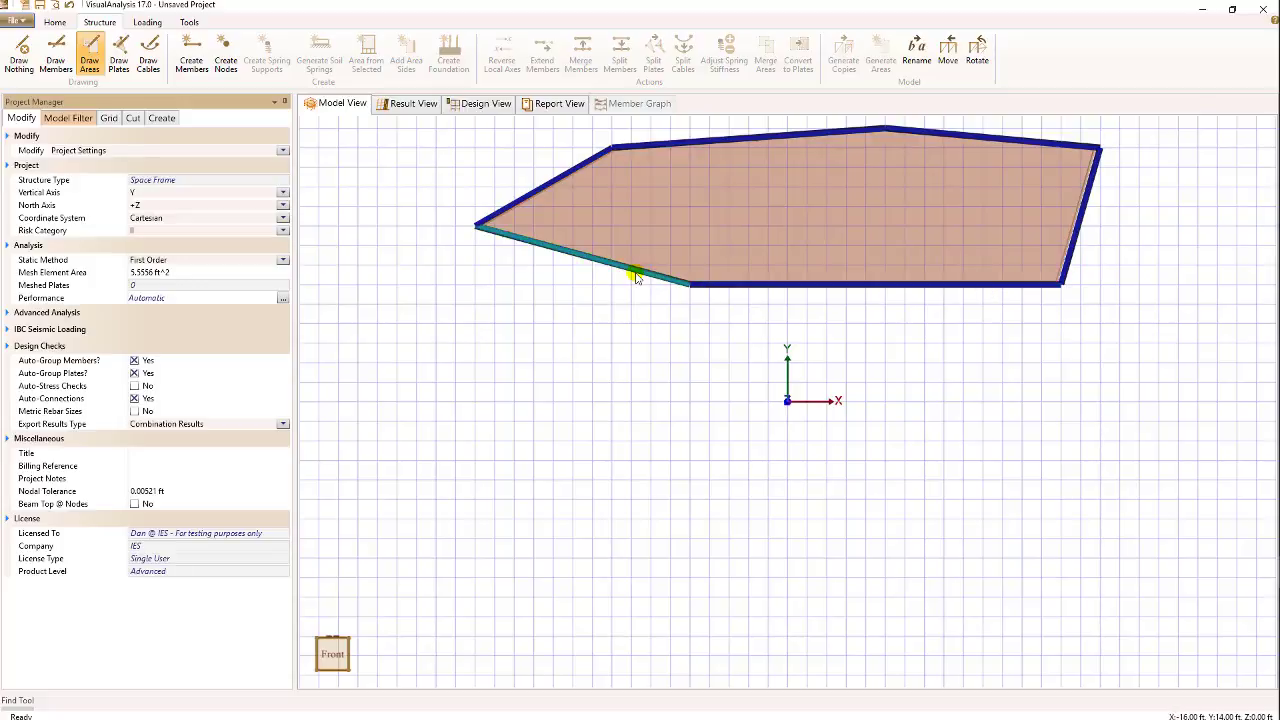
{"action": "left_click", "coordinate": [738, 288]}
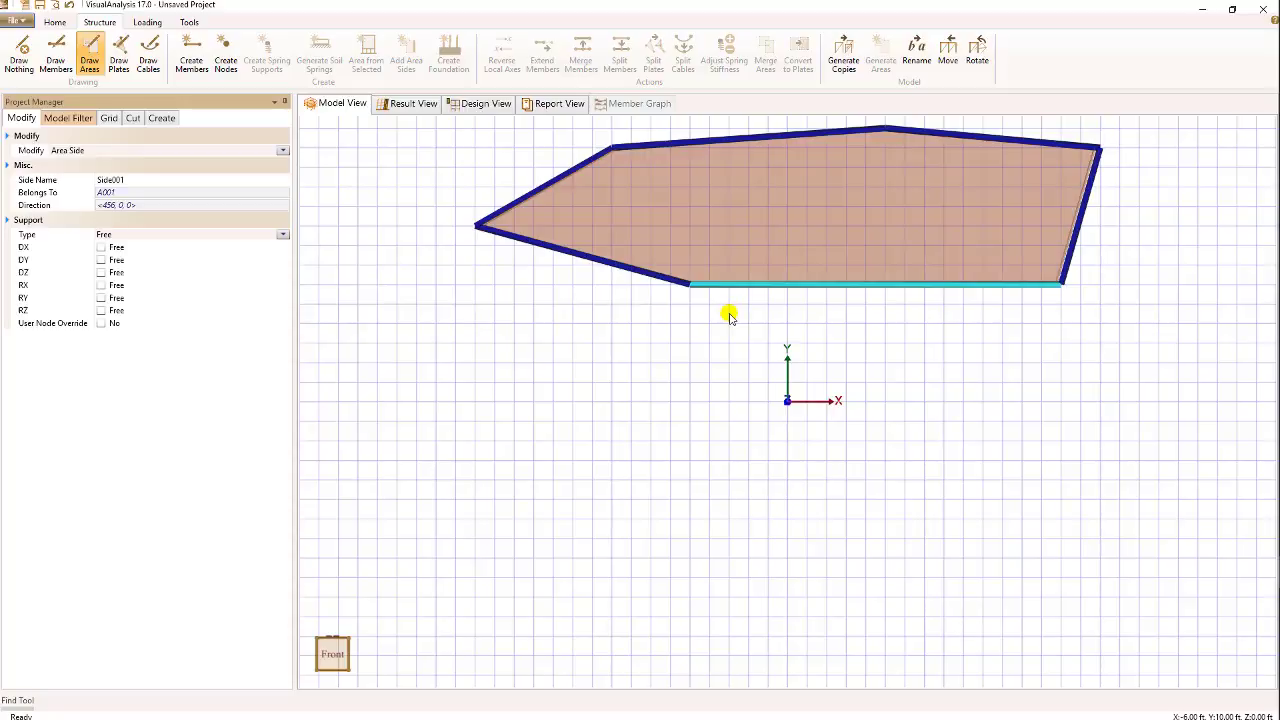
{"action": "left_click", "coordinate": [663, 325]}
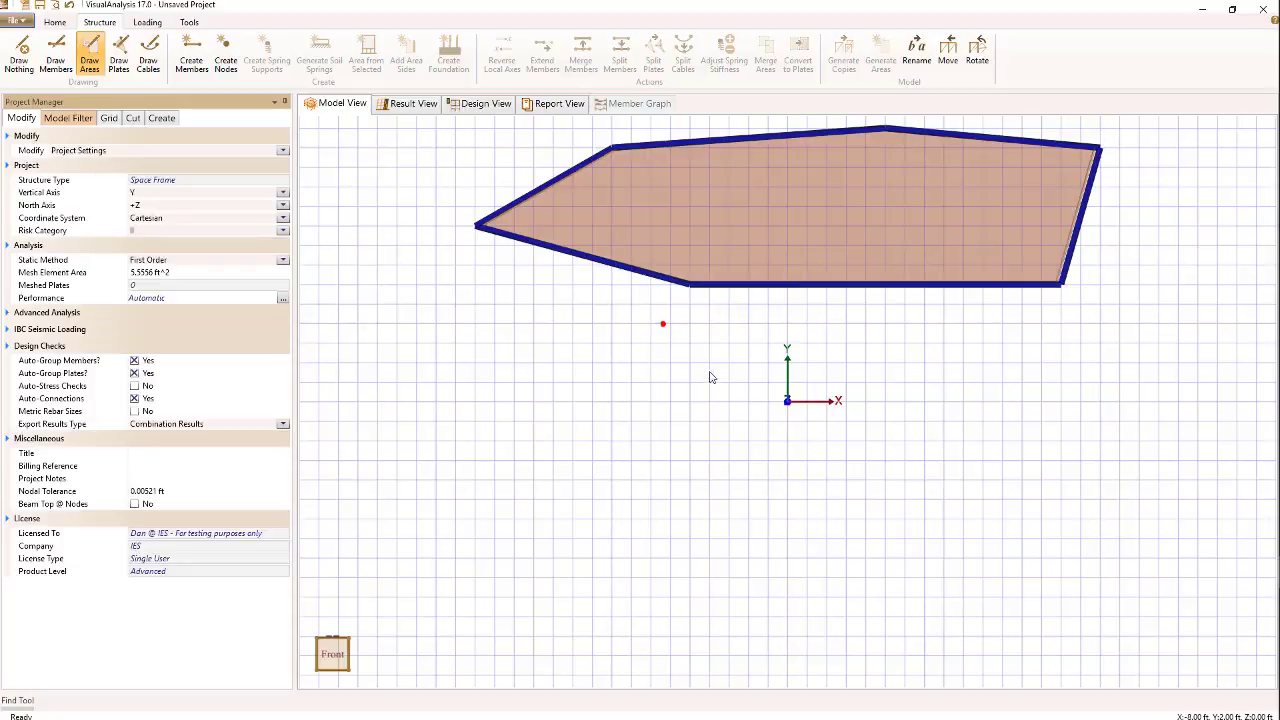
{"action": "left_click", "coordinate": [751, 243]}
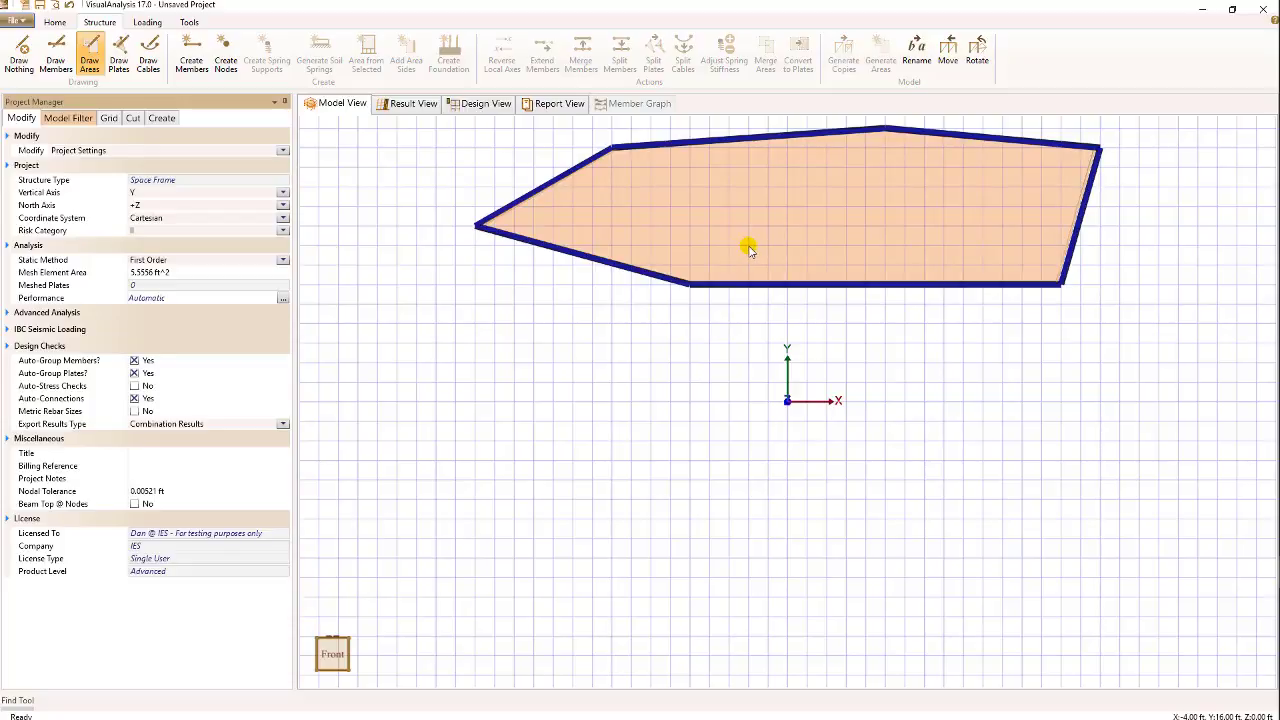
Draw a 66 ft^2 triangular meshed area embedded inside A001.
{"action": "left_click", "coordinate": [750, 247]}
{"action": "left_click_drag", "start_coordinate": [750, 245], "coordinate": [897, 245]}
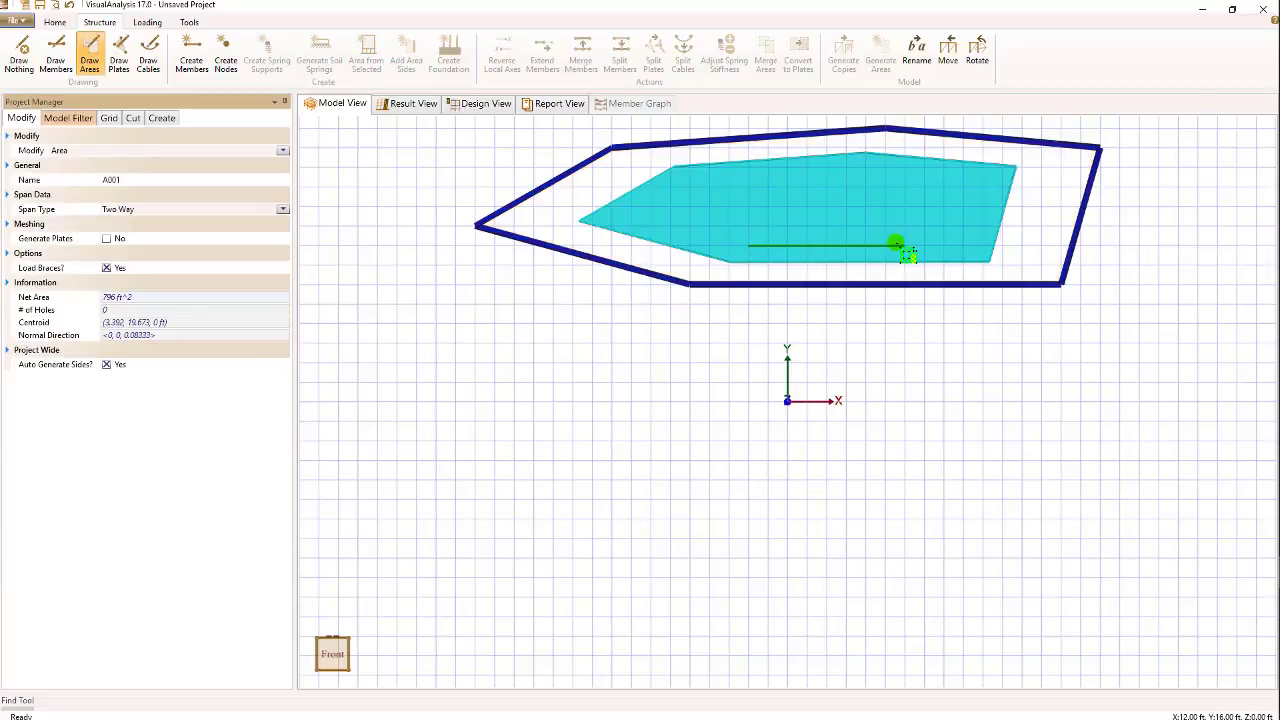
{"action": "left_click", "coordinate": [927, 189]}
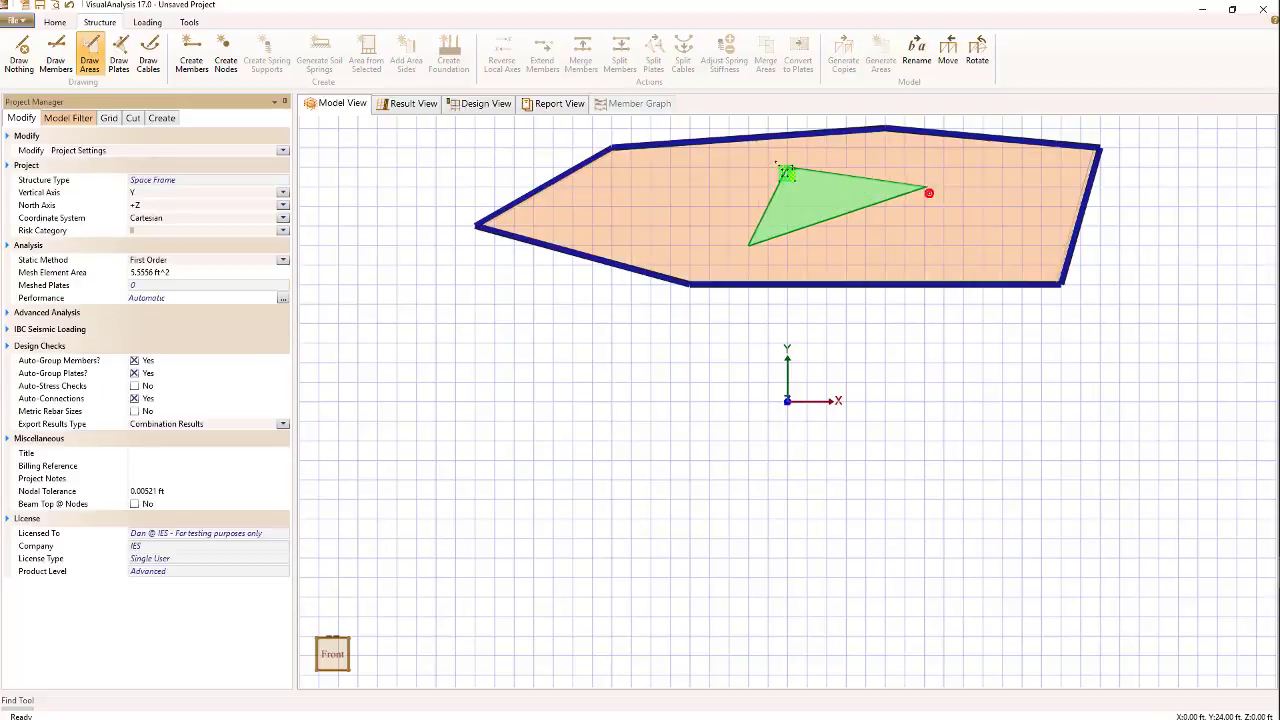
{"action": "left_click", "coordinate": [776, 172]}
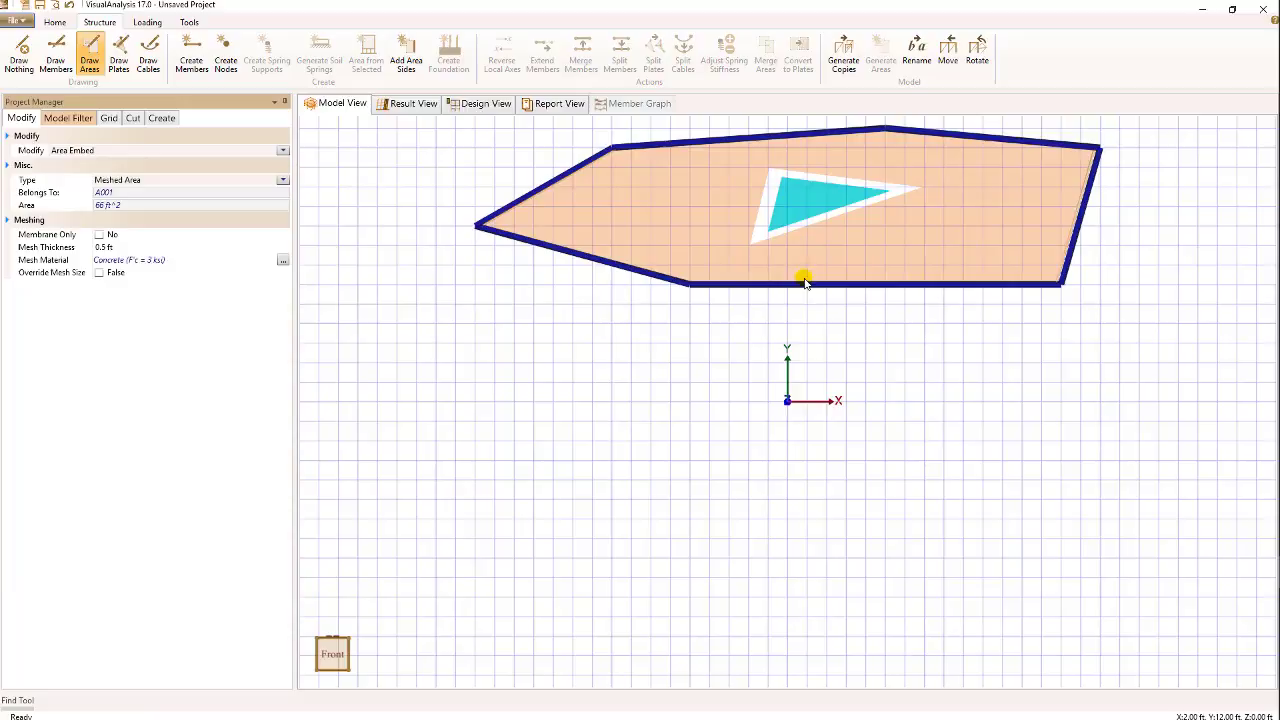
Select A001 and then the embedded triangle to check its properties.
{"action": "left_click", "coordinate": [674, 221]}
{"action": "left_click", "coordinate": [790, 208]}
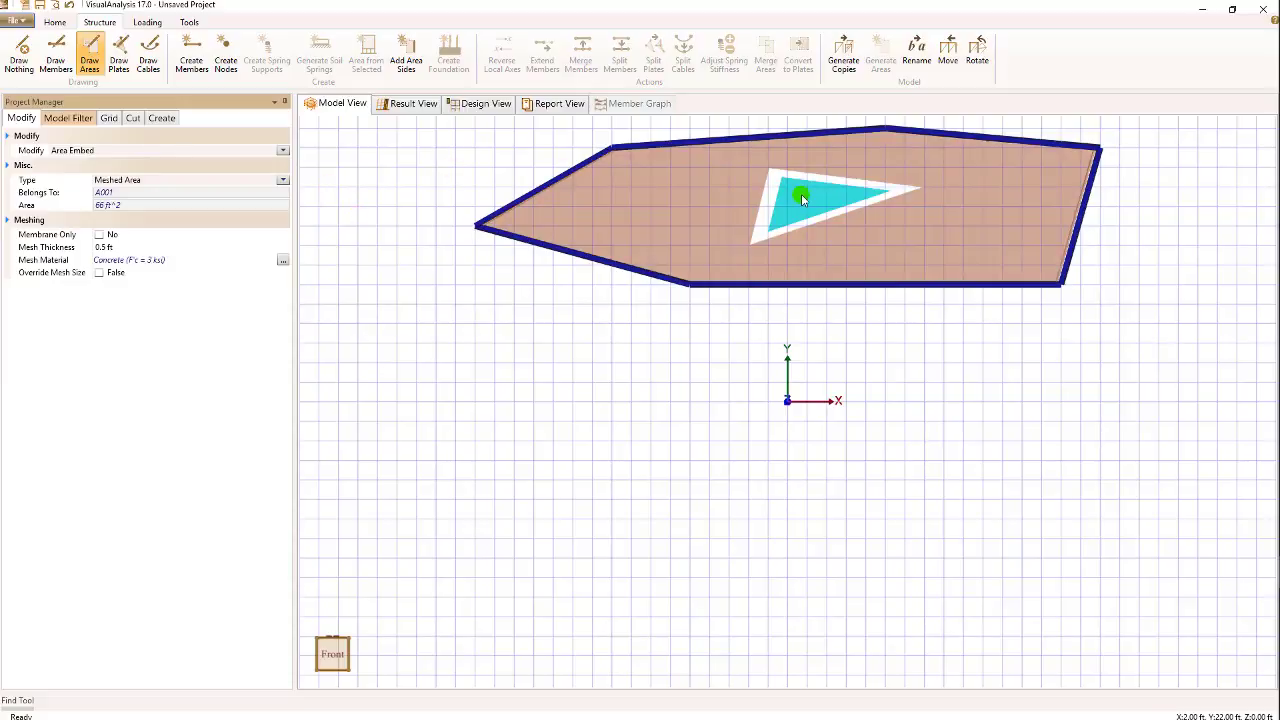
{"action": "left_click", "coordinate": [571, 348]}
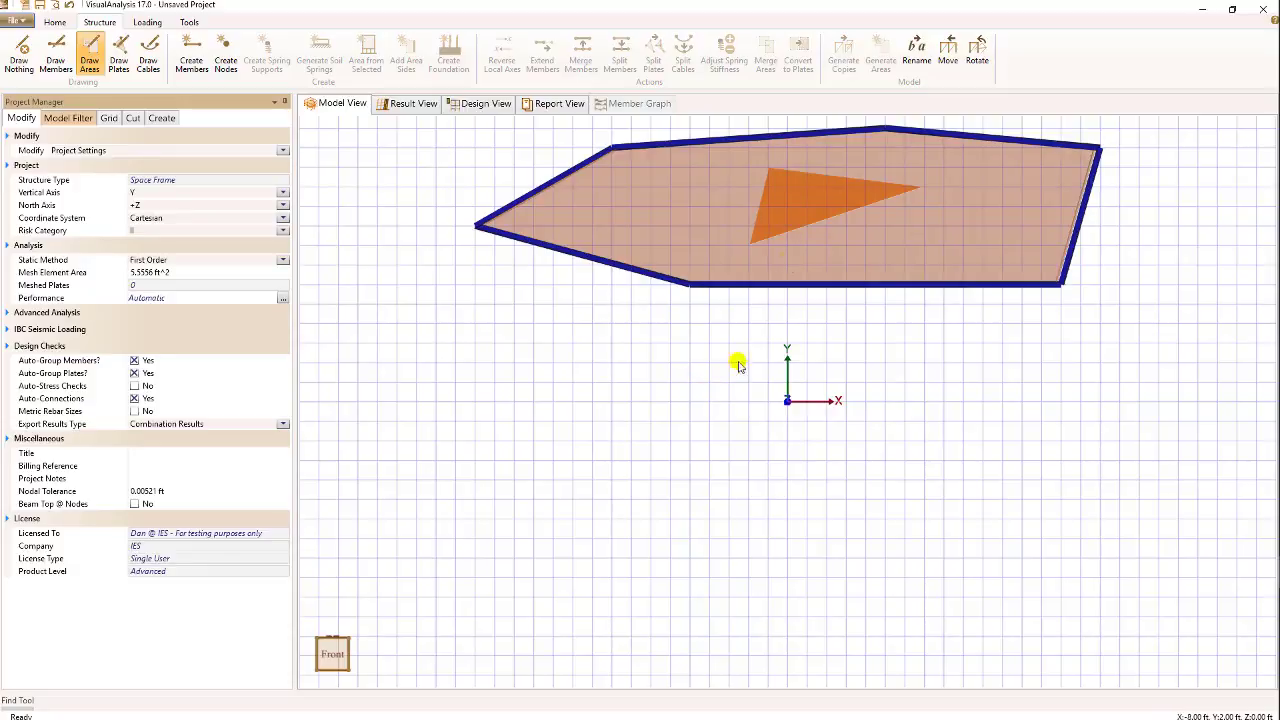
{"action": "left_click", "coordinate": [796, 198]}
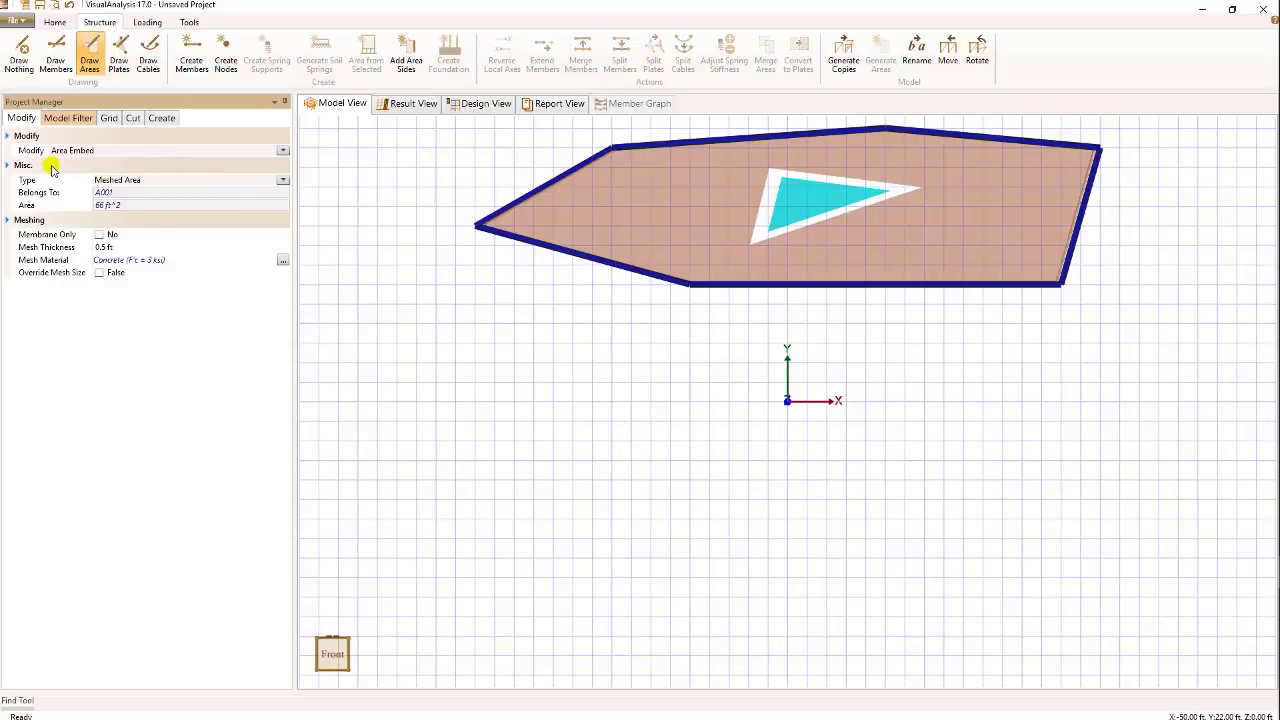
Set the embedded triangle's Type to Hole, leaving an unmeshed opening in A001.
{"action": "left_click", "coordinate": [283, 181]}
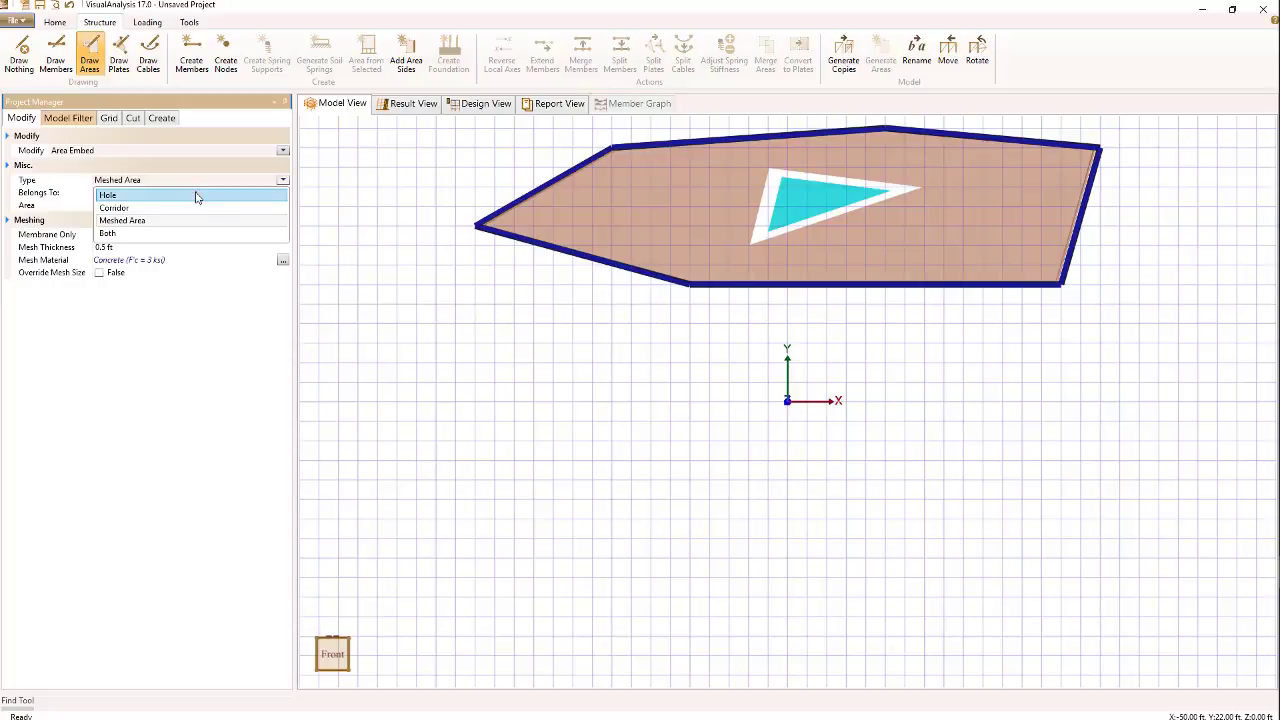
{"action": "left_click", "coordinate": [197, 197]}
{"action": "left_click", "coordinate": [636, 347]}
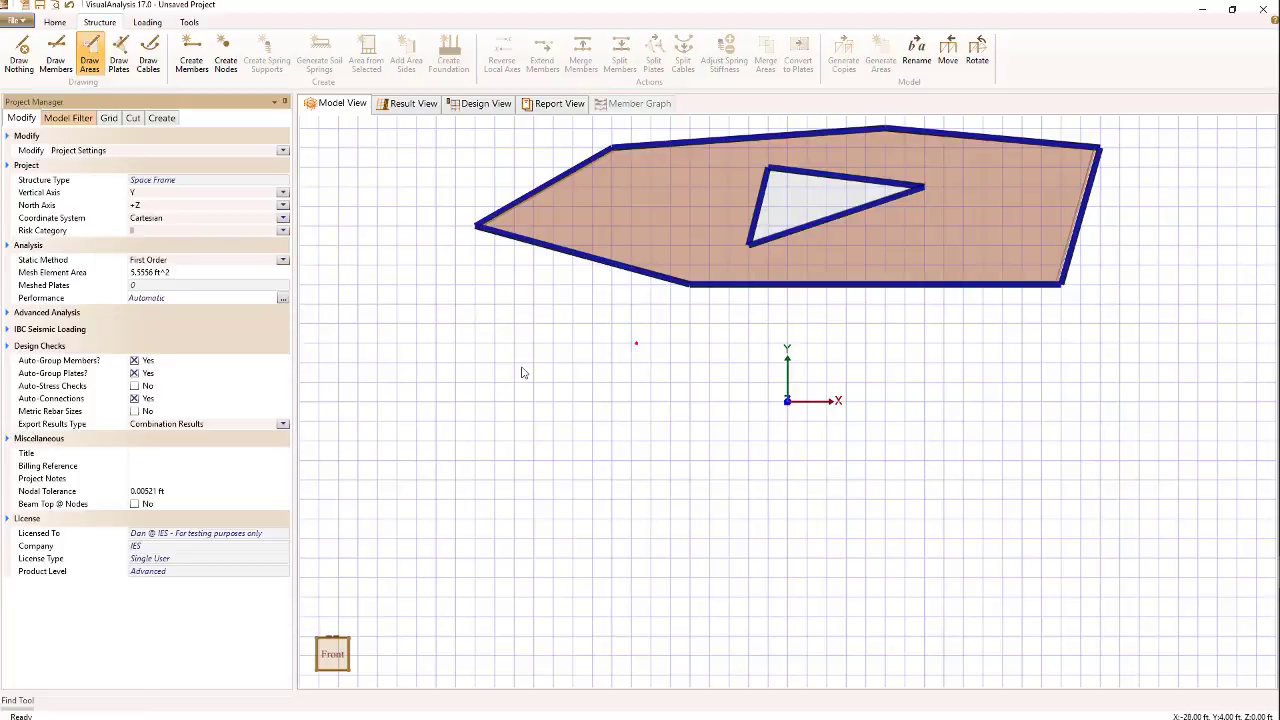
{"action": "left_click", "coordinate": [828, 178]}
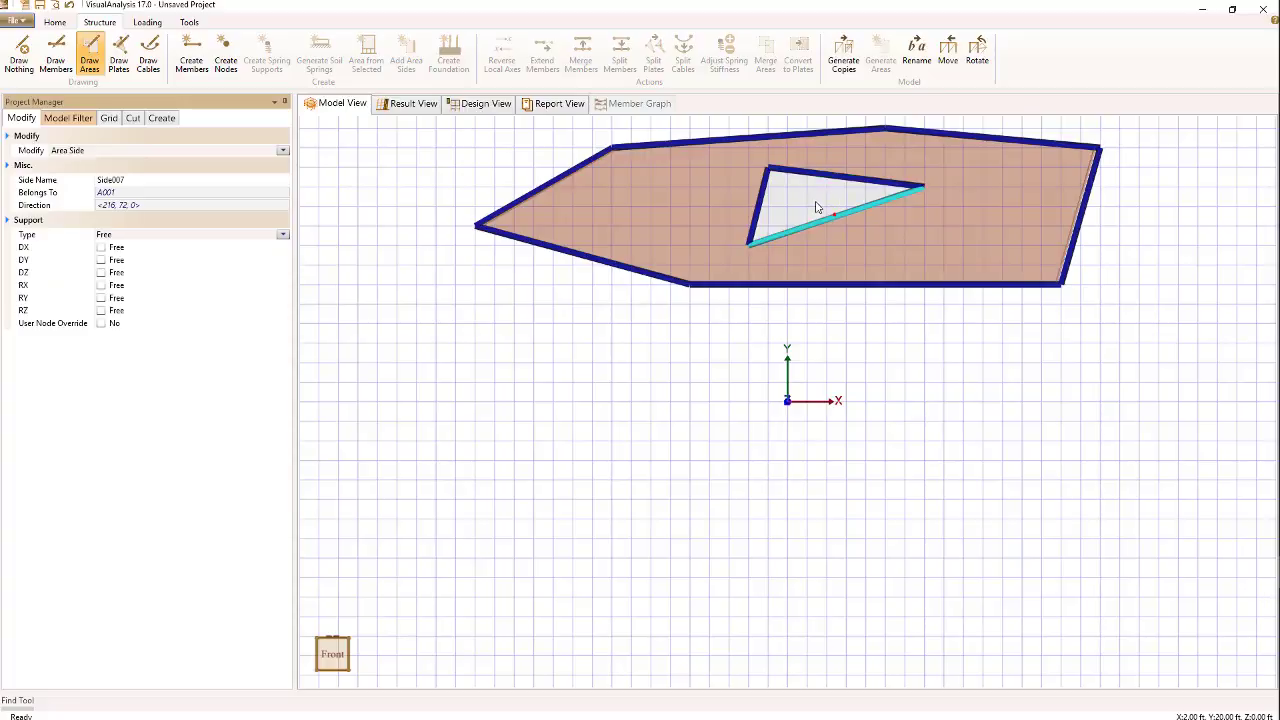
{"action": "left_click", "coordinate": [812, 203]}
{"action": "left_click", "coordinate": [560, 381]}
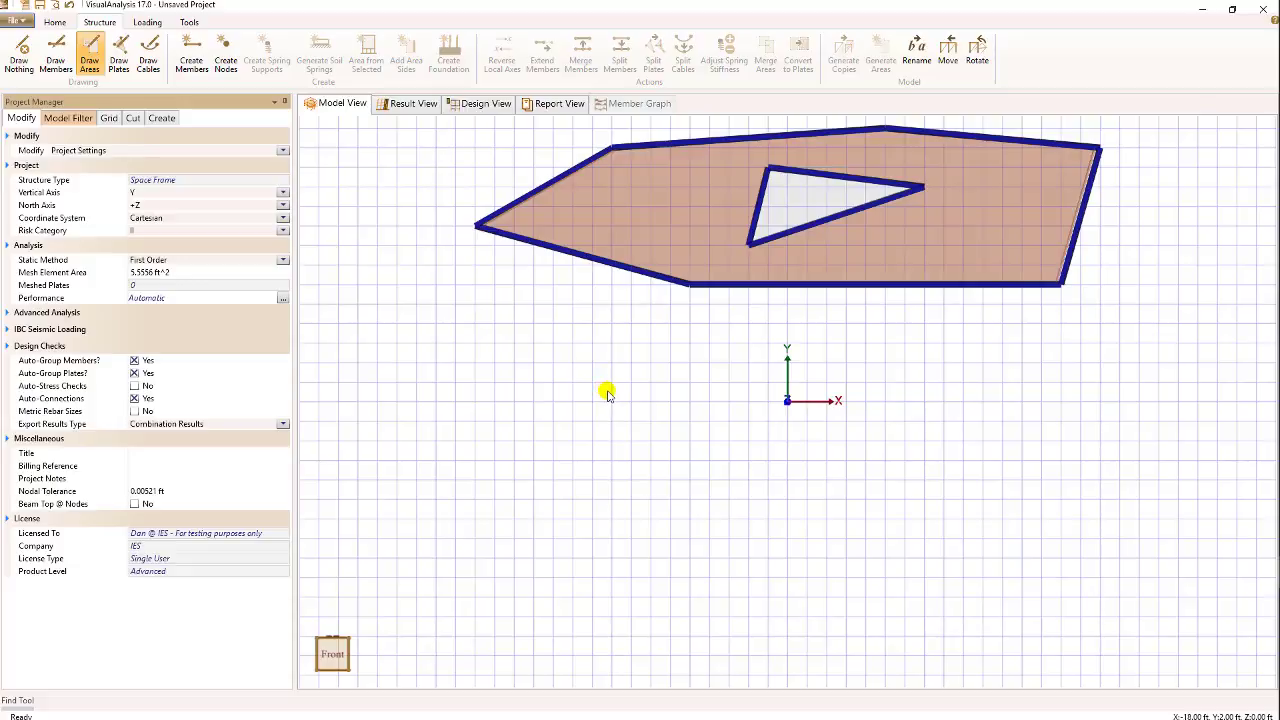
Change the triangular embed's Type from Hole to Corridor.
{"action": "left_click", "coordinate": [800, 202]}
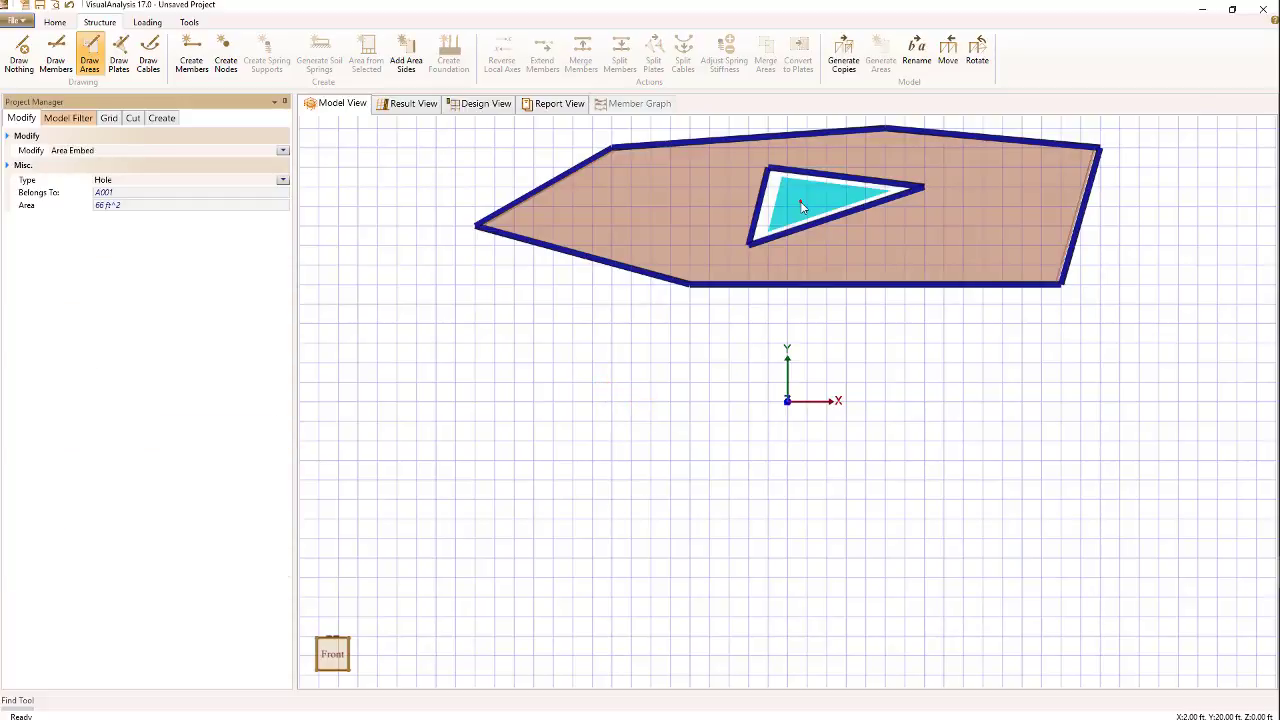
{"action": "left_click", "coordinate": [282, 180]}
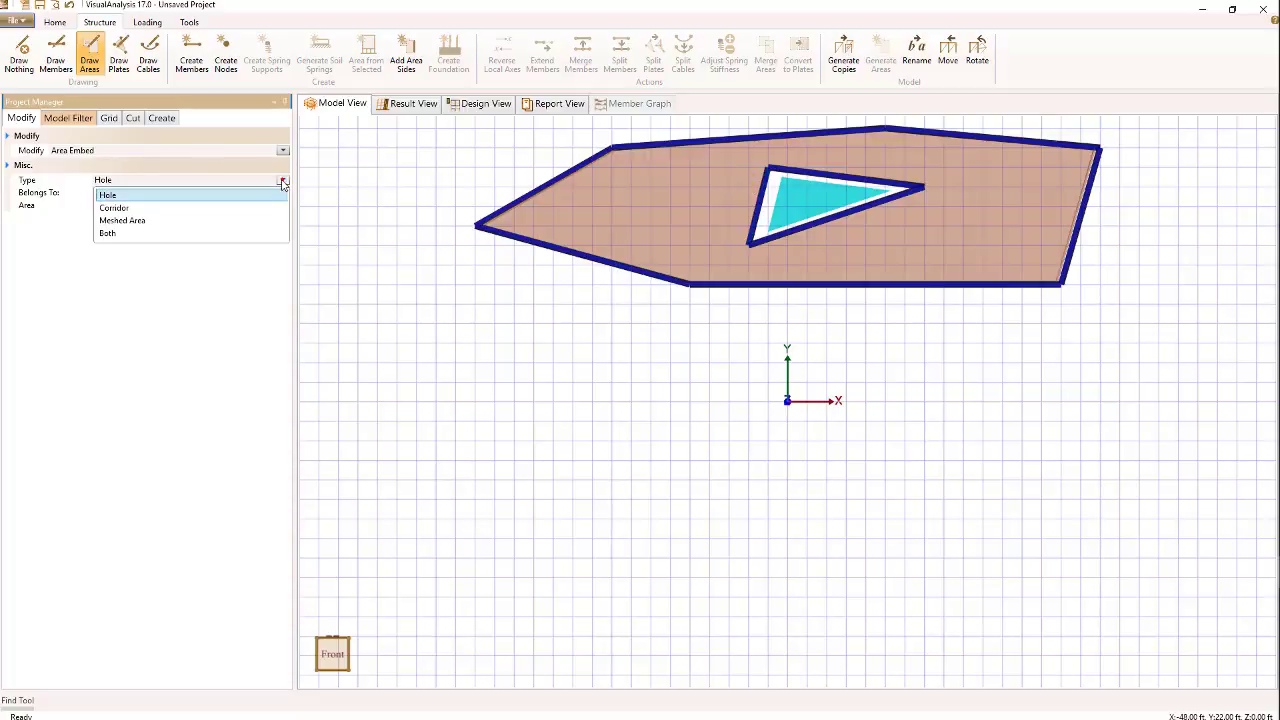
{"action": "left_click", "coordinate": [228, 208]}
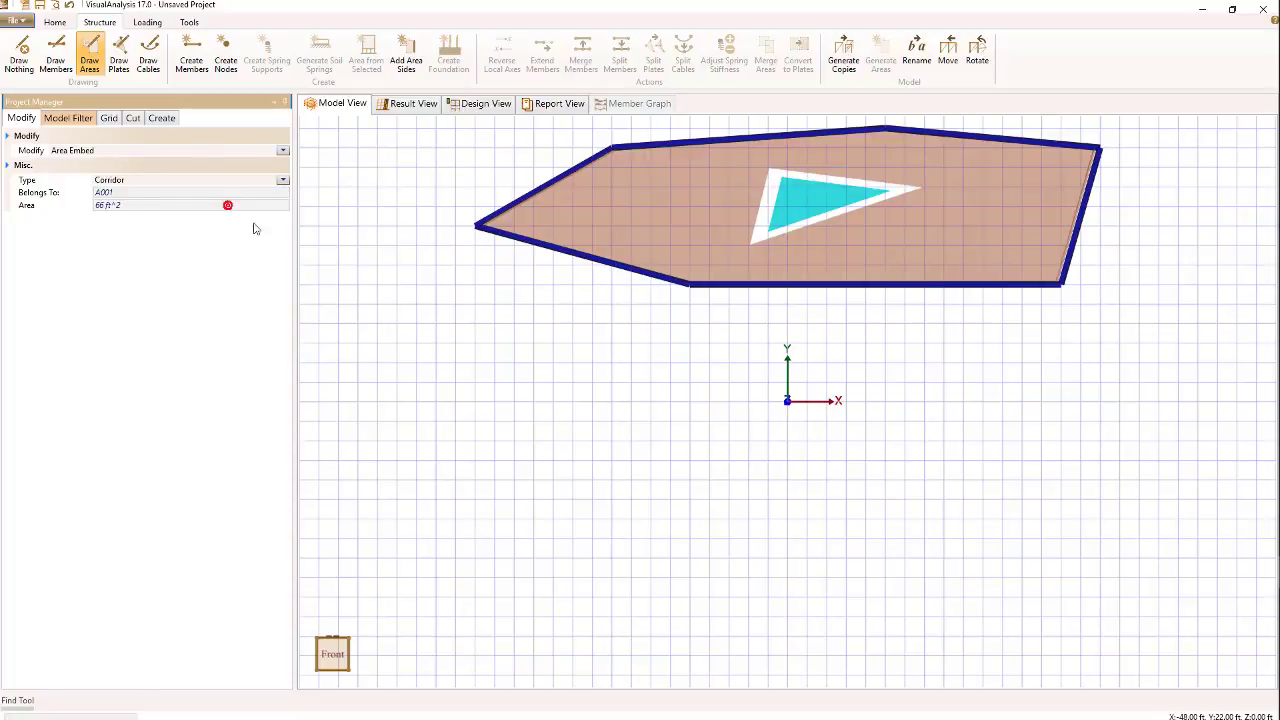
{"action": "left_click", "coordinate": [642, 368]}
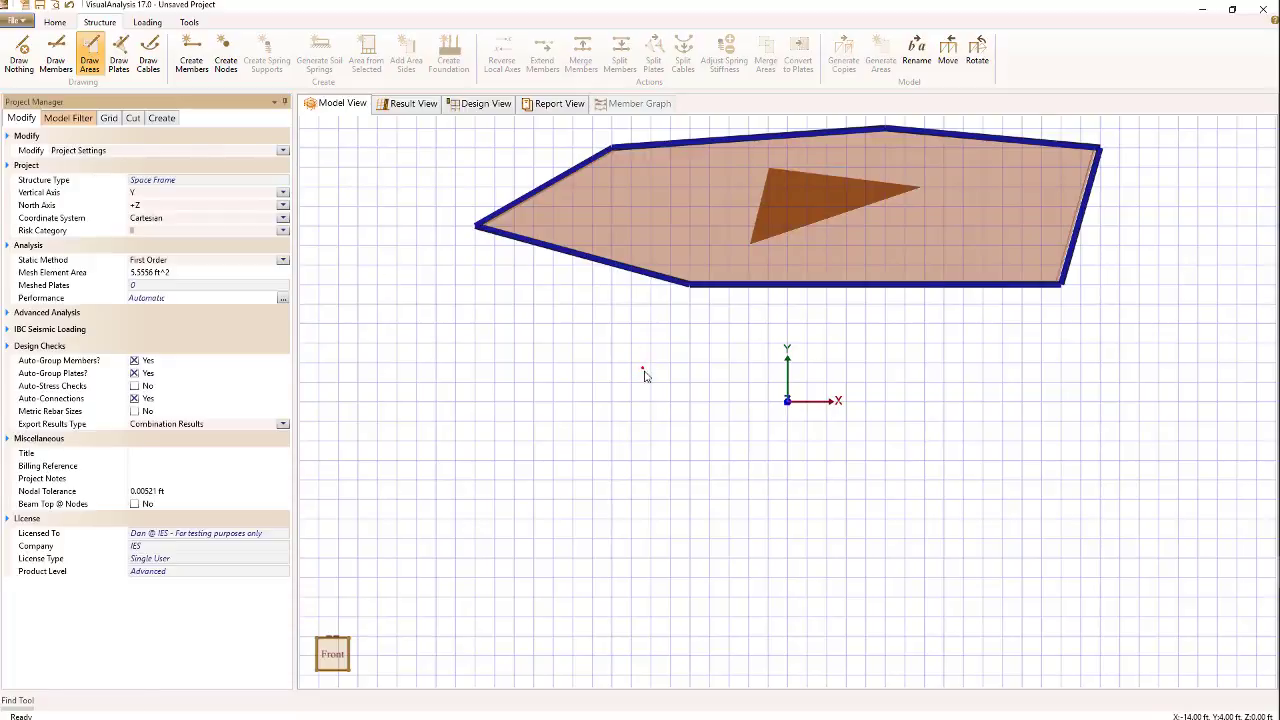
Switch the triangular embed's Type from Corridor to Meshed Area.
{"action": "left_click", "coordinate": [782, 210]}
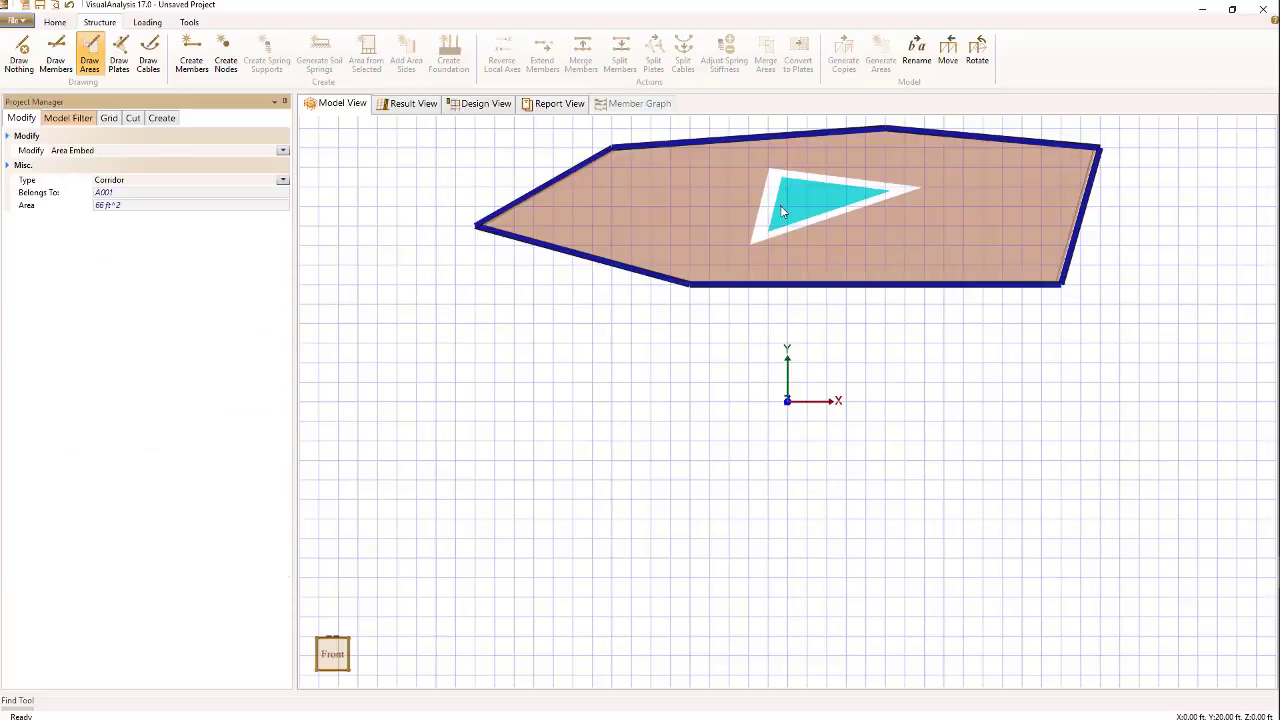
{"action": "left_click", "coordinate": [284, 181]}
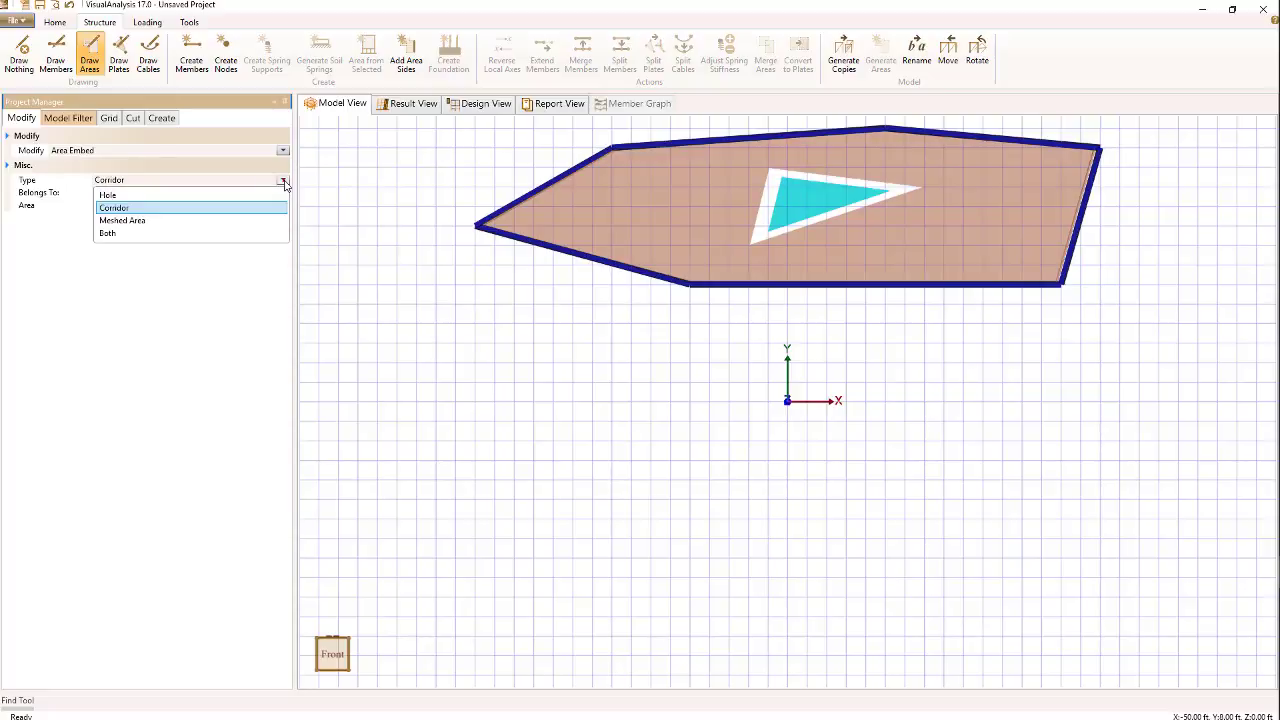
{"action": "left_click", "coordinate": [202, 229]}
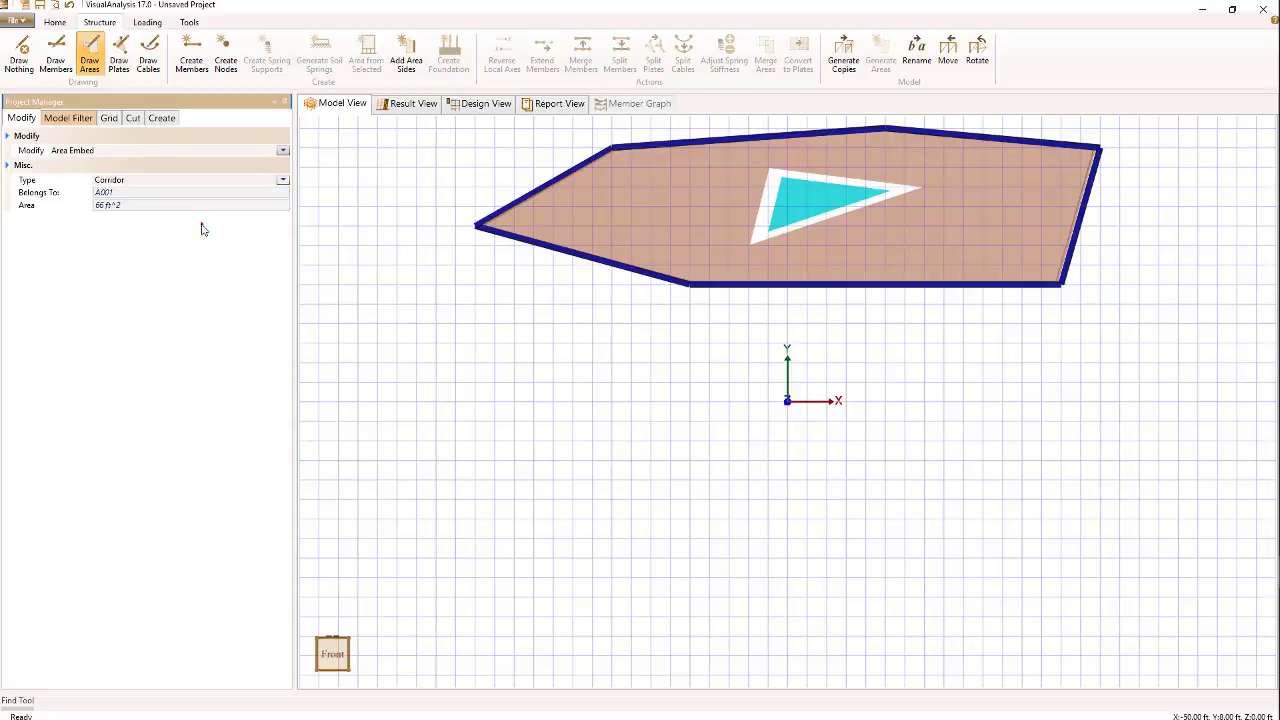
{"action": "left_click", "coordinate": [628, 341]}
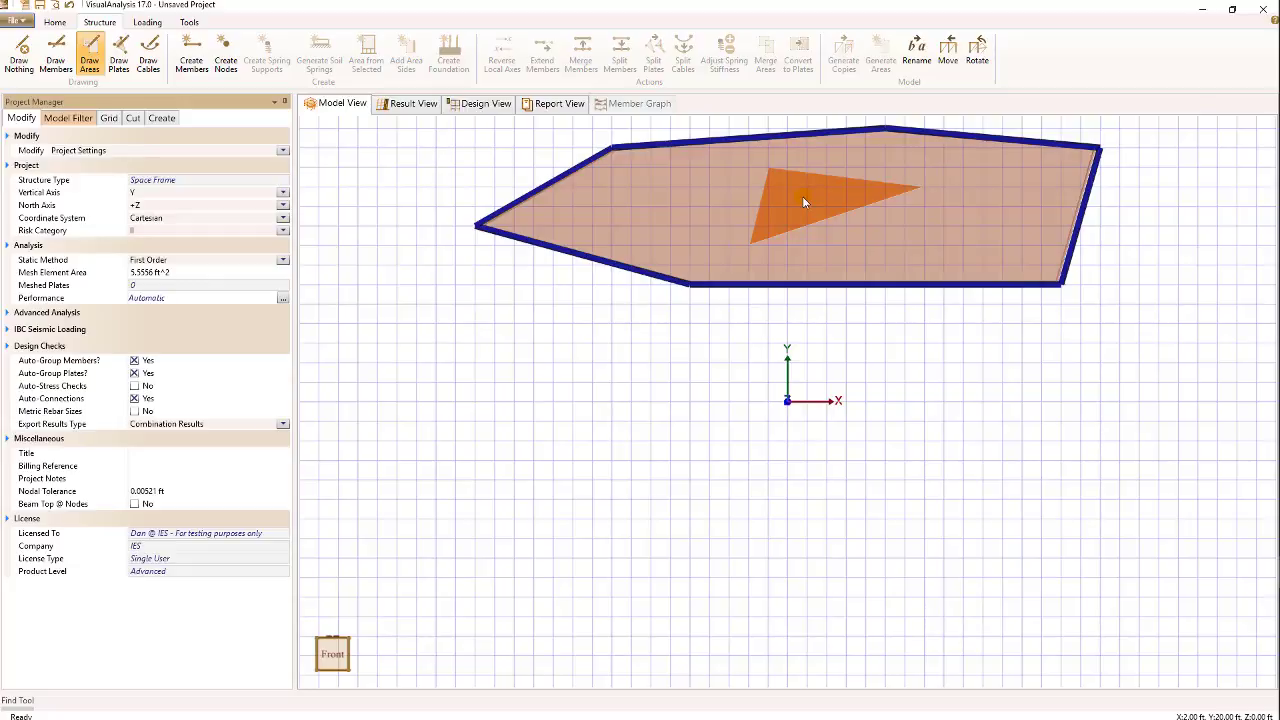
Outline four-sided area A002 (282.08 ft^2) overlapping A001's right end, then select it.
{"action": "left_click", "coordinate": [566, 409]}
{"action": "left_click", "coordinate": [943, 362]}
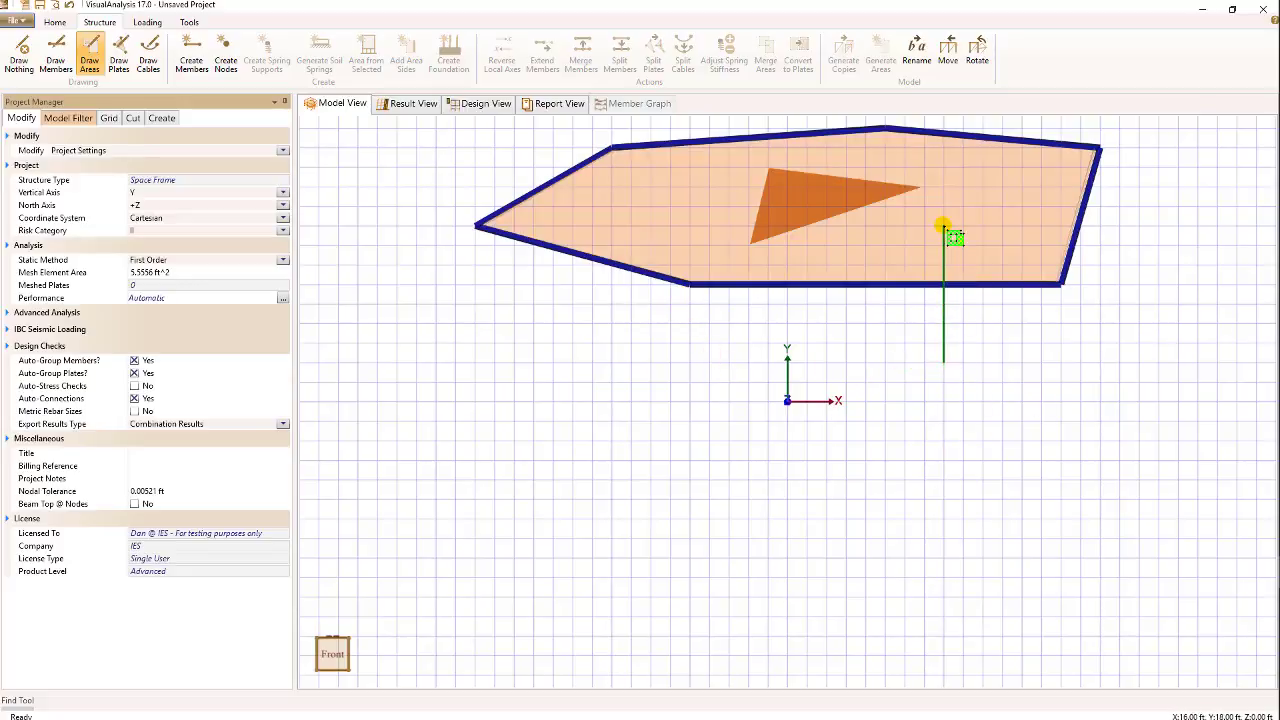
{"action": "left_click", "coordinate": [943, 227]}
{"action": "left_click", "coordinate": [1160, 207]}
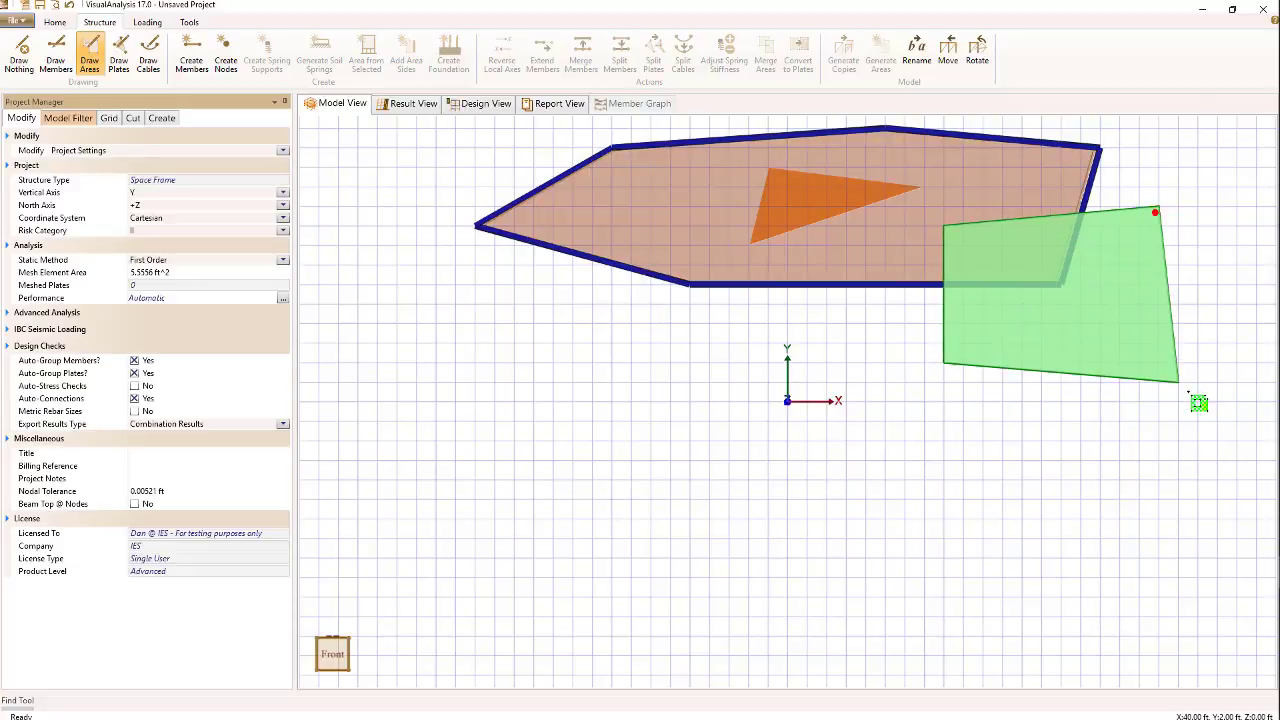
{"action": "double_click", "coordinate": [1197, 401]}
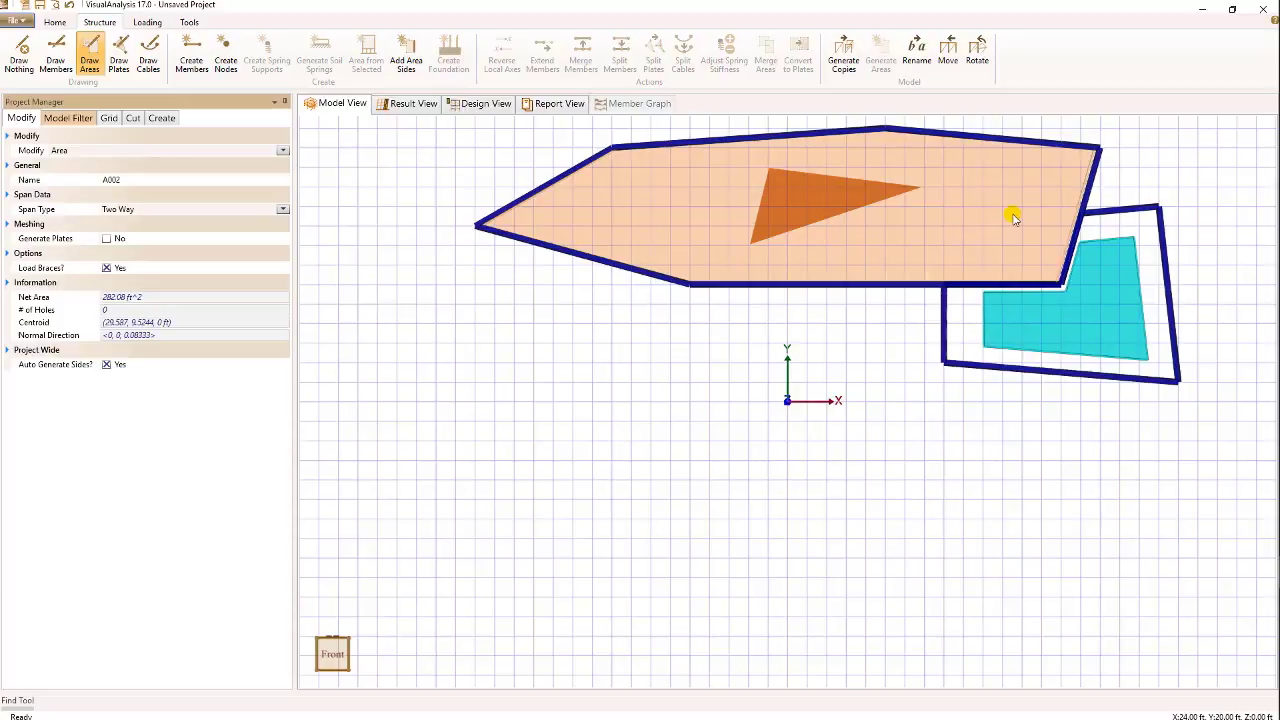
{"action": "left_click", "coordinate": [1130, 190]}
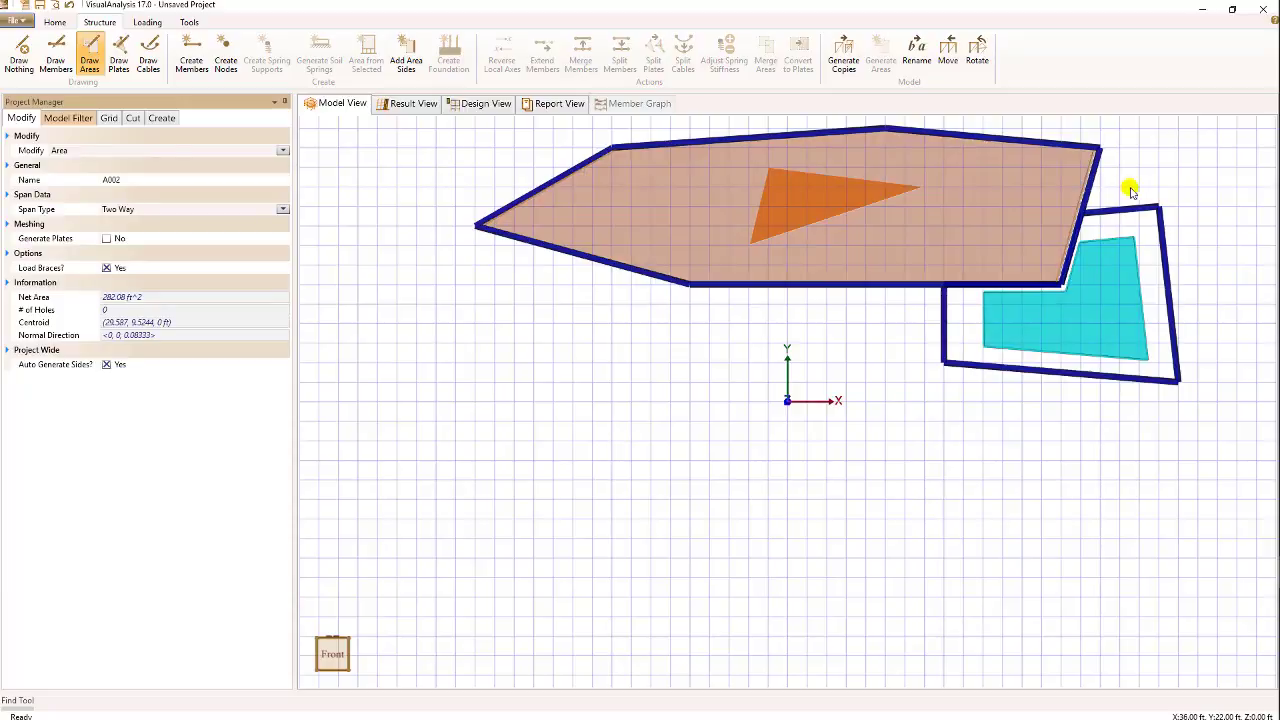
{"action": "left_click", "coordinate": [926, 446]}
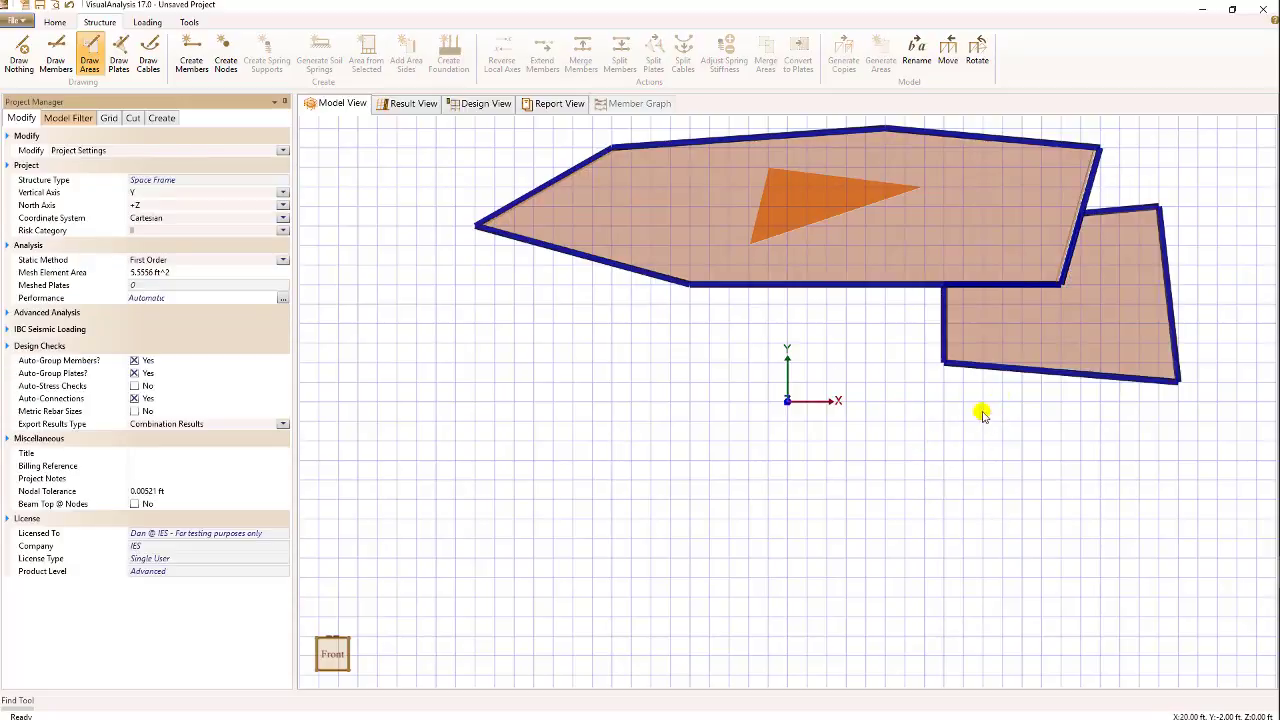
{"action": "left_click", "coordinate": [1036, 333]}
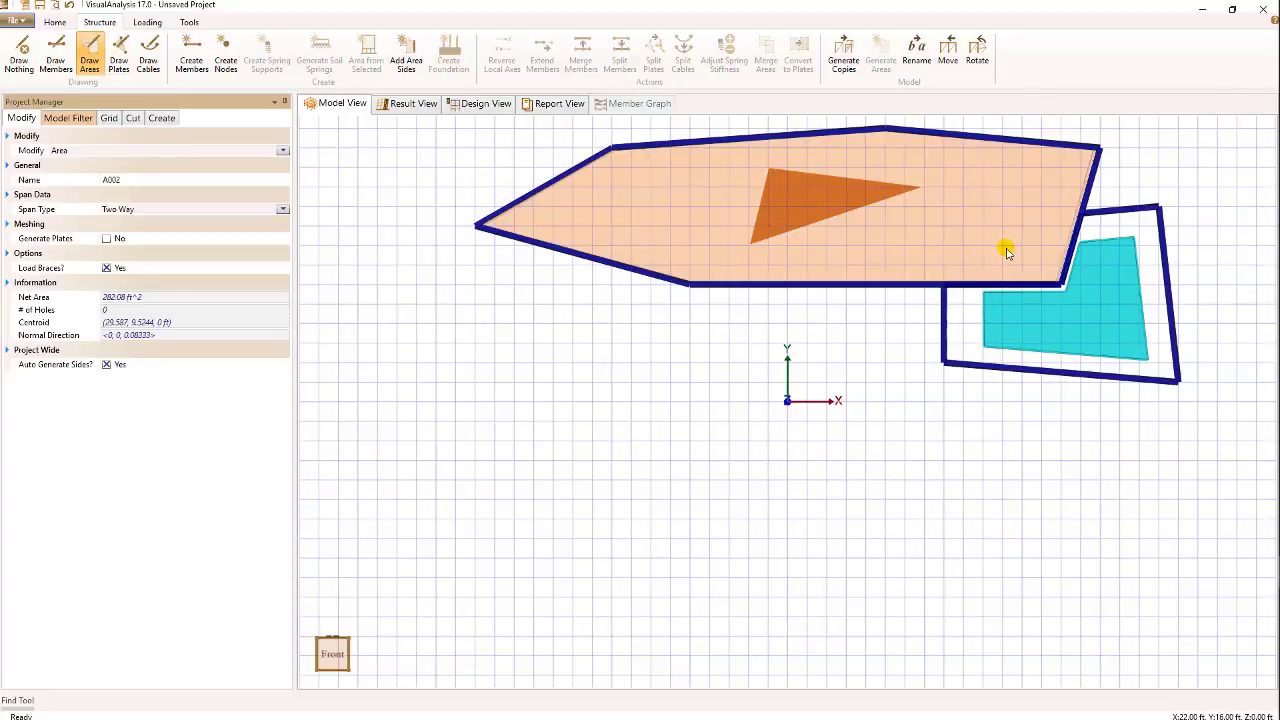
Merge A001 and A002 into one area with Merge Areas, keeping the triangular embed.
{"action": "left_click", "coordinate": [1007, 252], "text": "ctrl"}
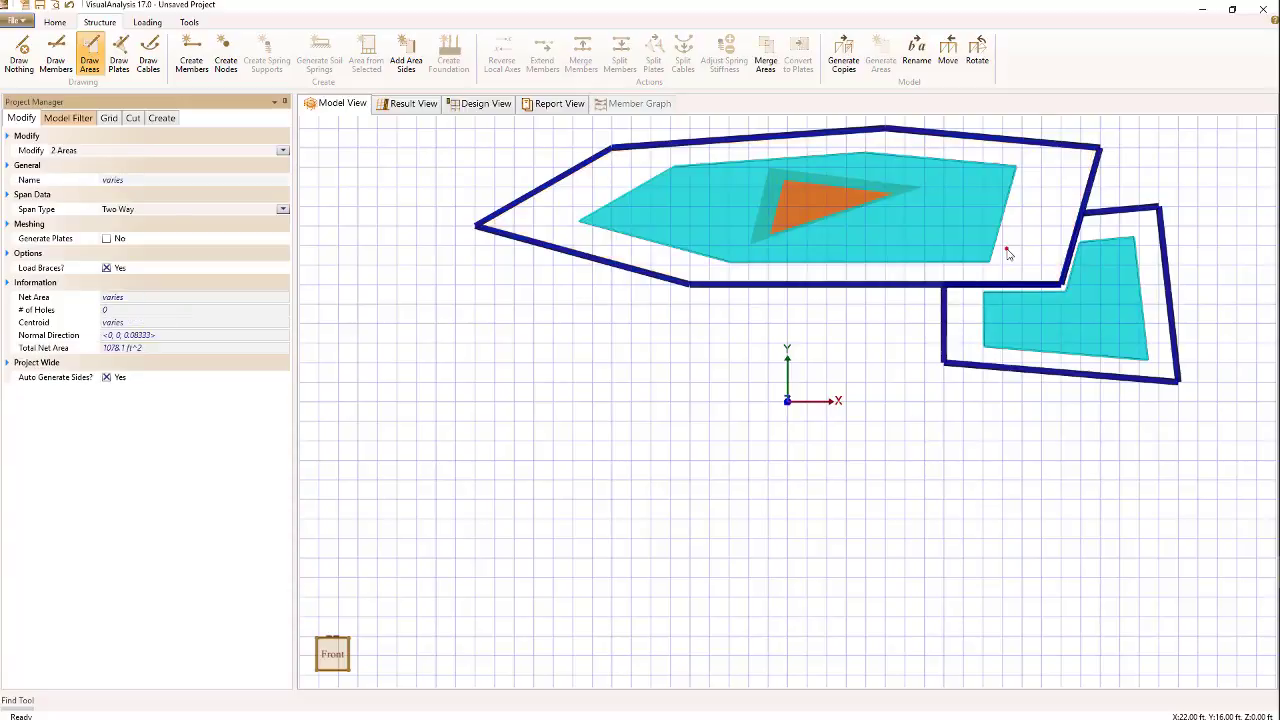
{"action": "right_click", "coordinate": [989, 331]}
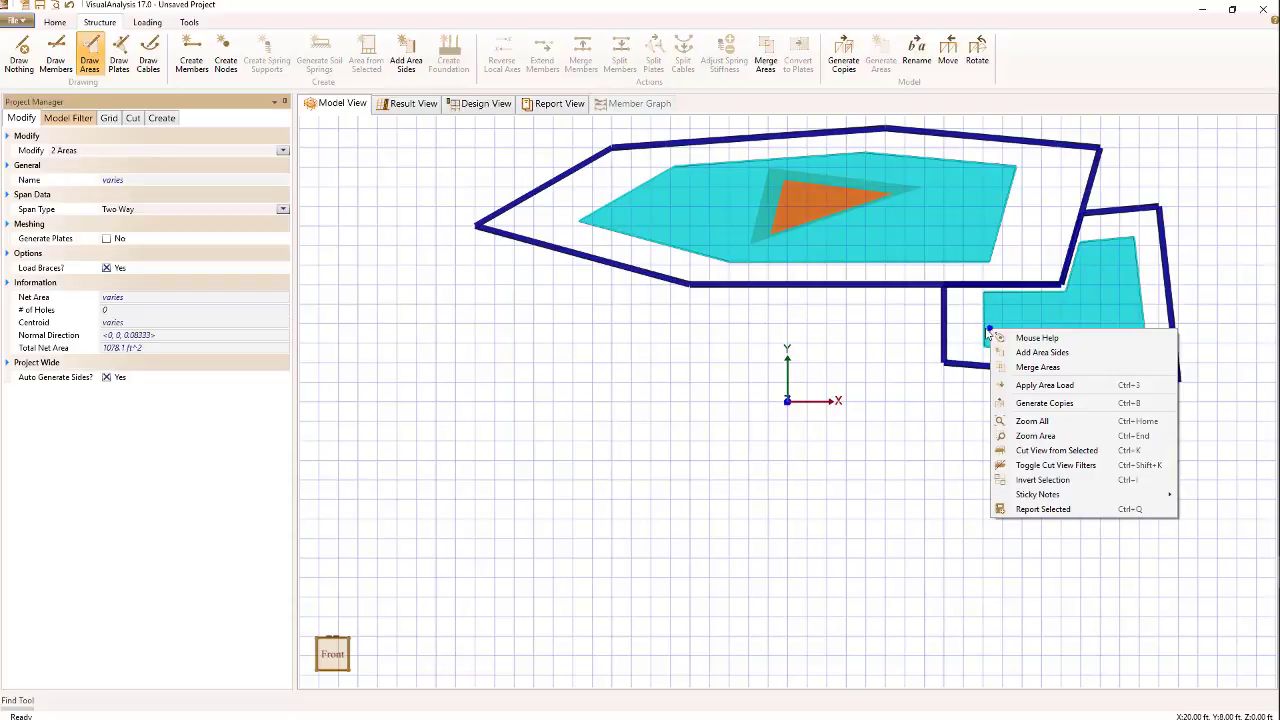
{"action": "left_click", "coordinate": [1037, 368]}
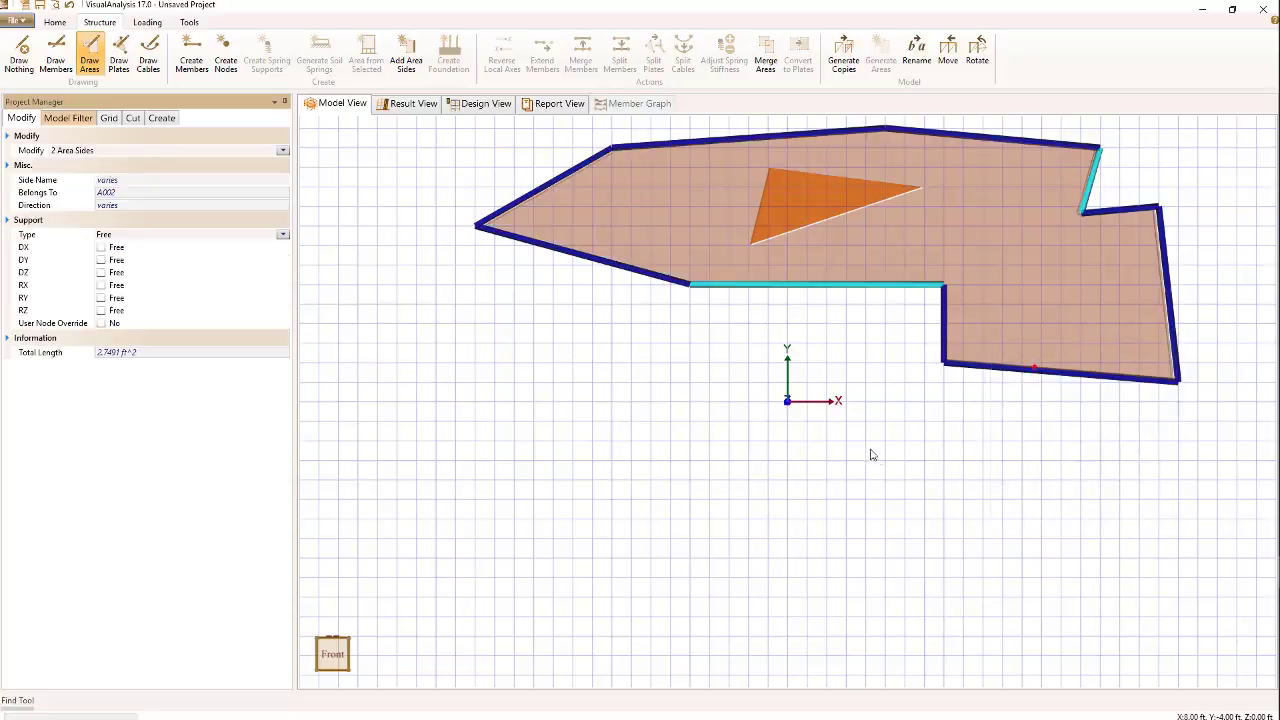
{"action": "left_click", "coordinate": [910, 462]}
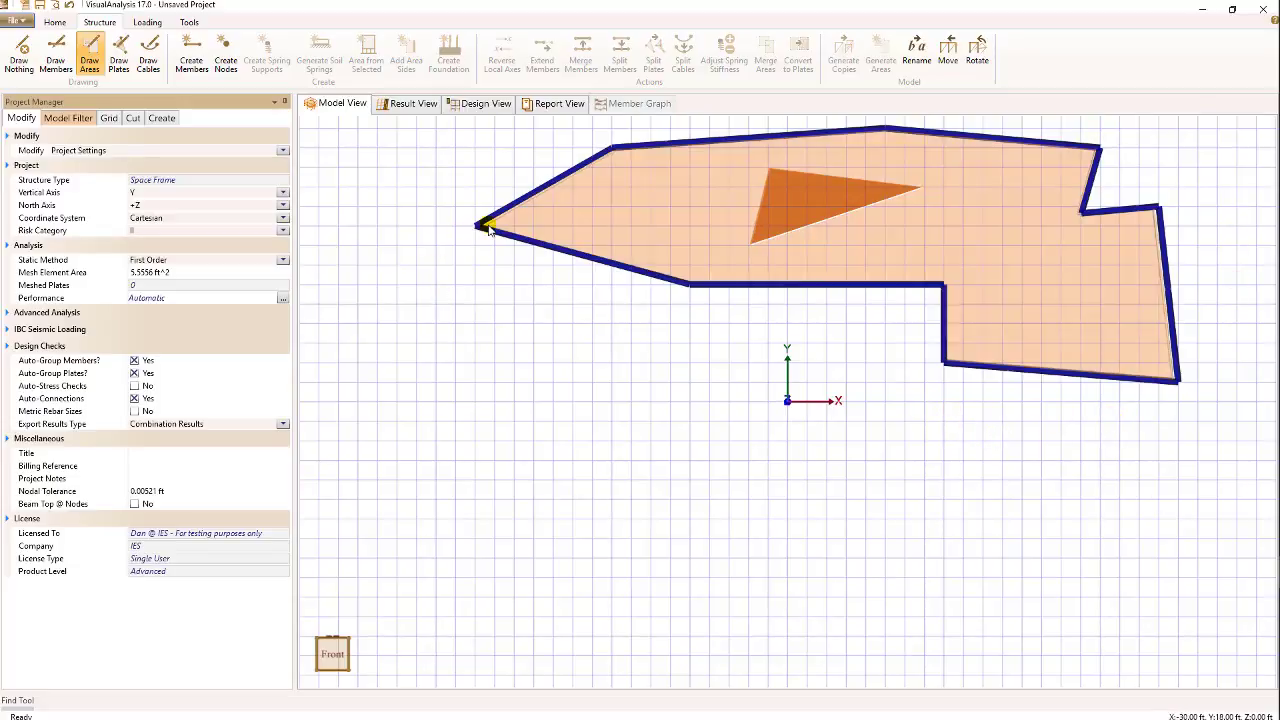
In the Model Filter's Area Details, turn off Sides and turn on Vertices.
{"action": "left_click", "coordinate": [80, 118]}
{"action": "left_click", "coordinate": [6, 167]}
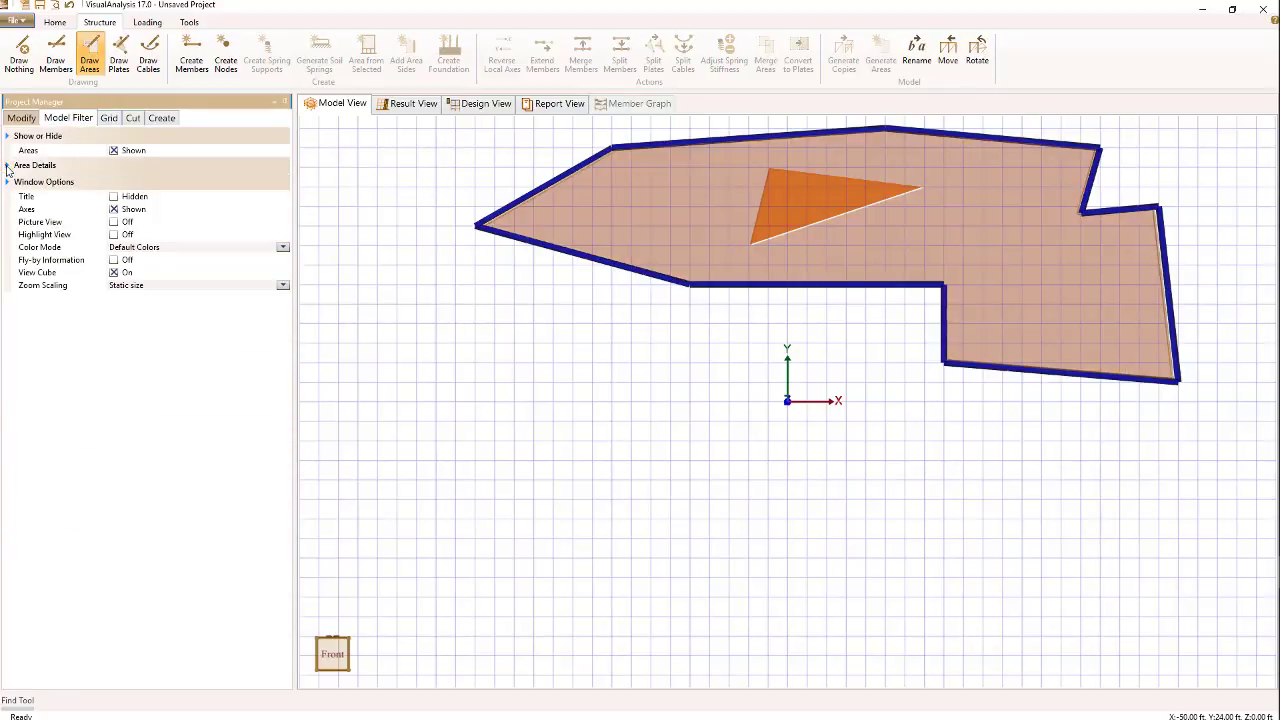
{"action": "left_click", "coordinate": [115, 256]}
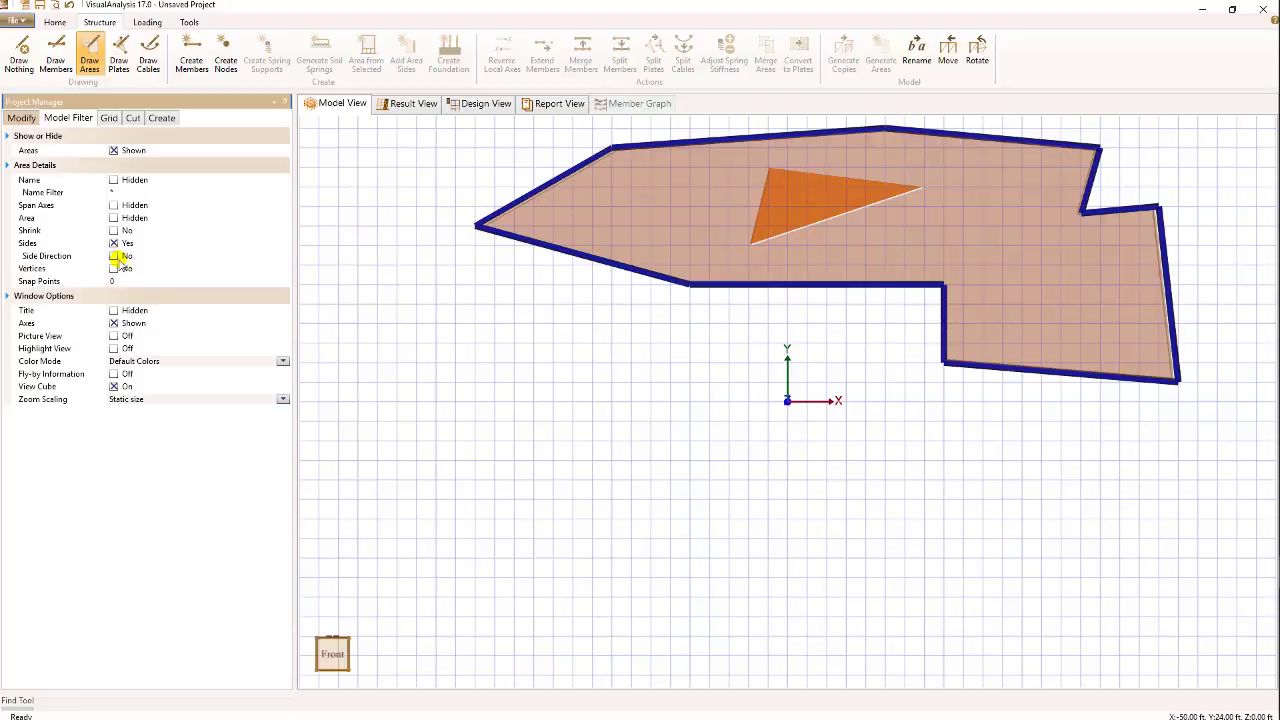
{"action": "left_click", "coordinate": [113, 243]}
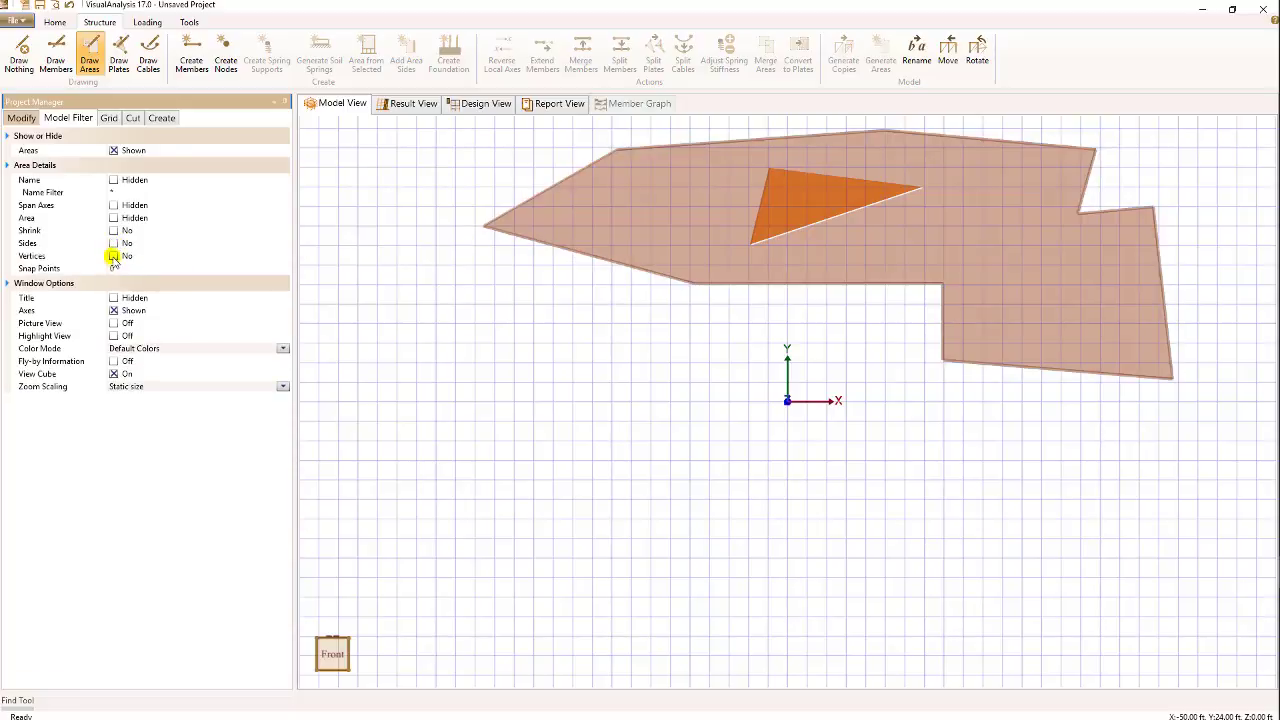
{"action": "left_click", "coordinate": [113, 256]}
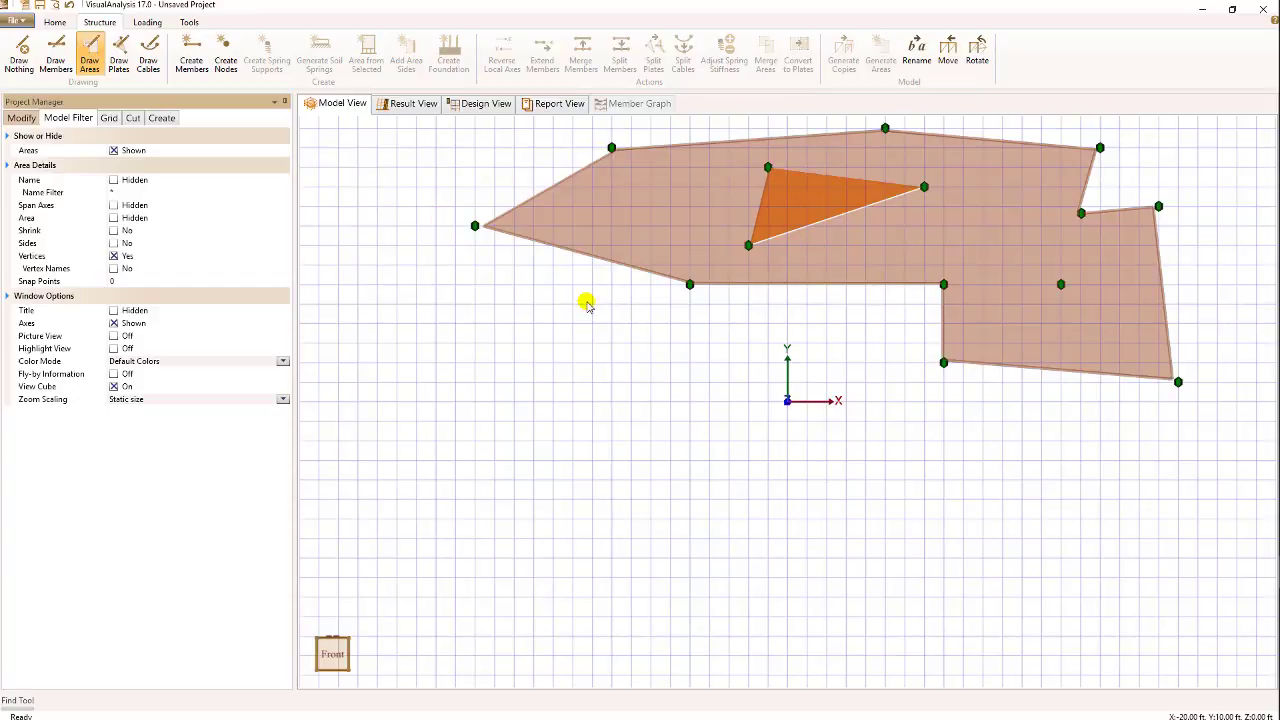
Delete the bottom-edge vertex at X -10 ft, Y 12 ft to straighten the edge.
{"action": "left_click", "coordinate": [689, 286]}
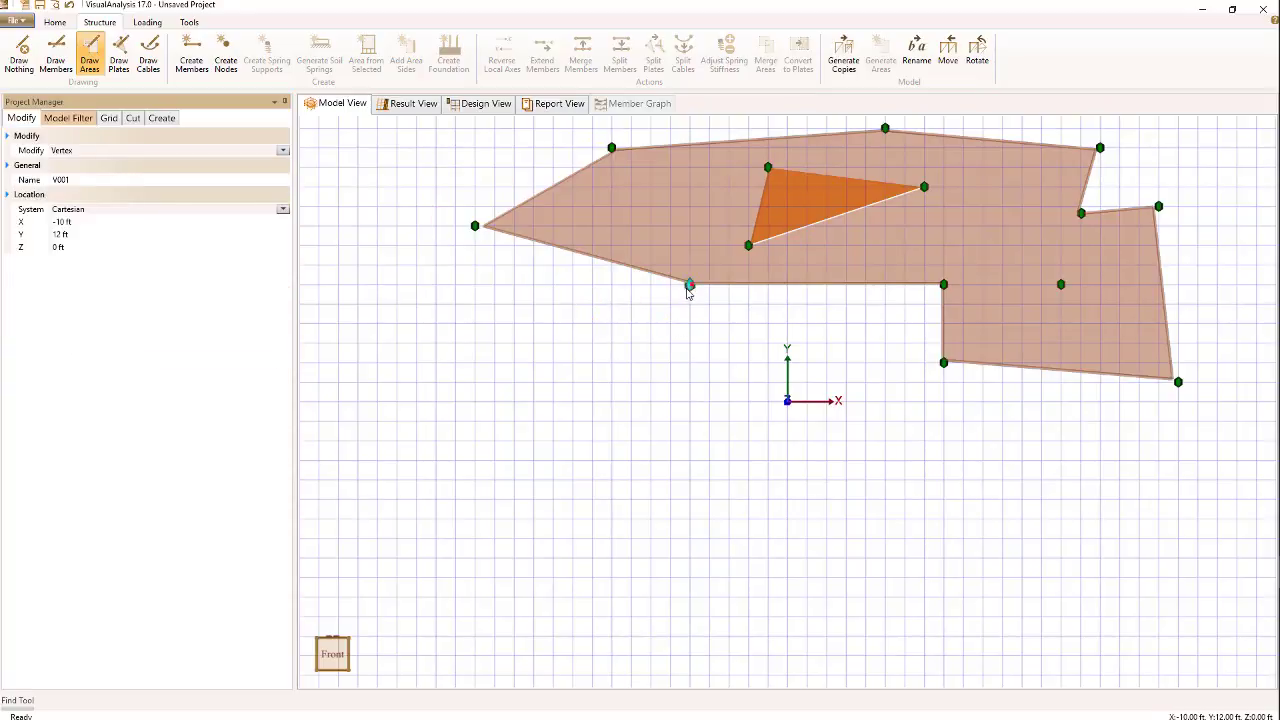
{"action": "left_click", "coordinate": [688, 290]}
{"action": "key", "text": "Delete"}
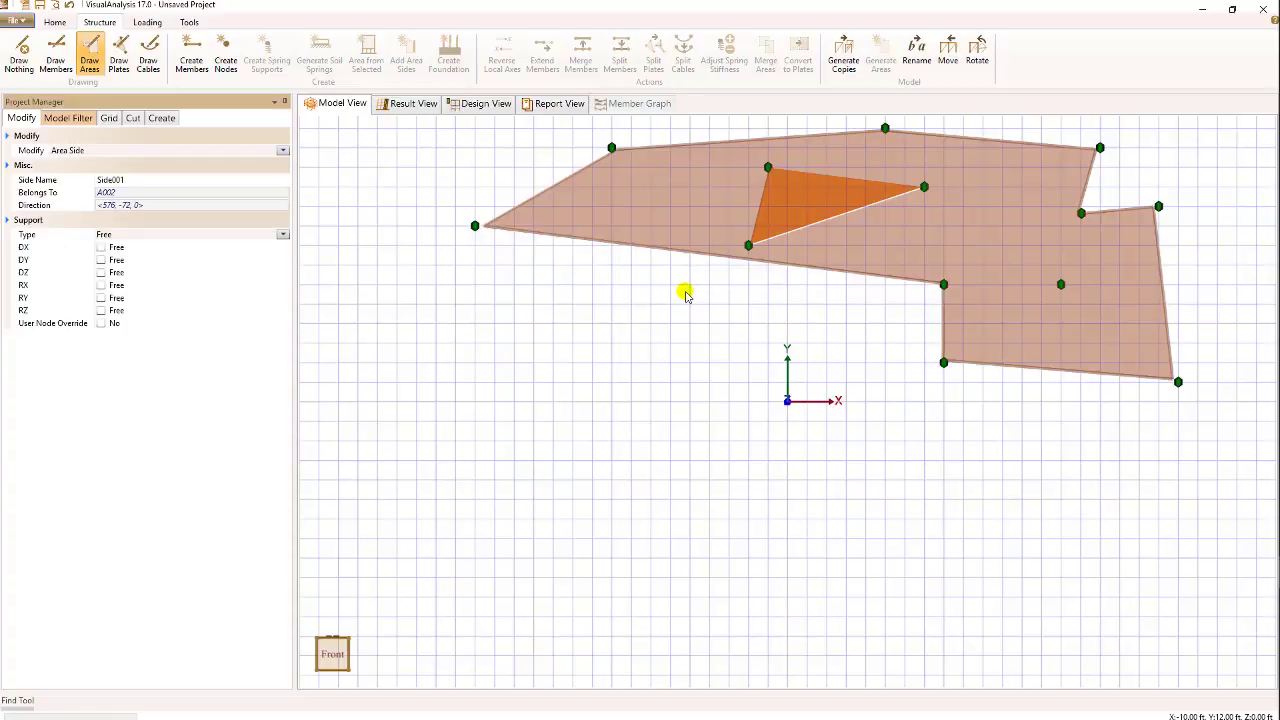
Delete the merged area's bottom-right corner vertex and clear the selection.
{"action": "left_click", "coordinate": [475, 226]}
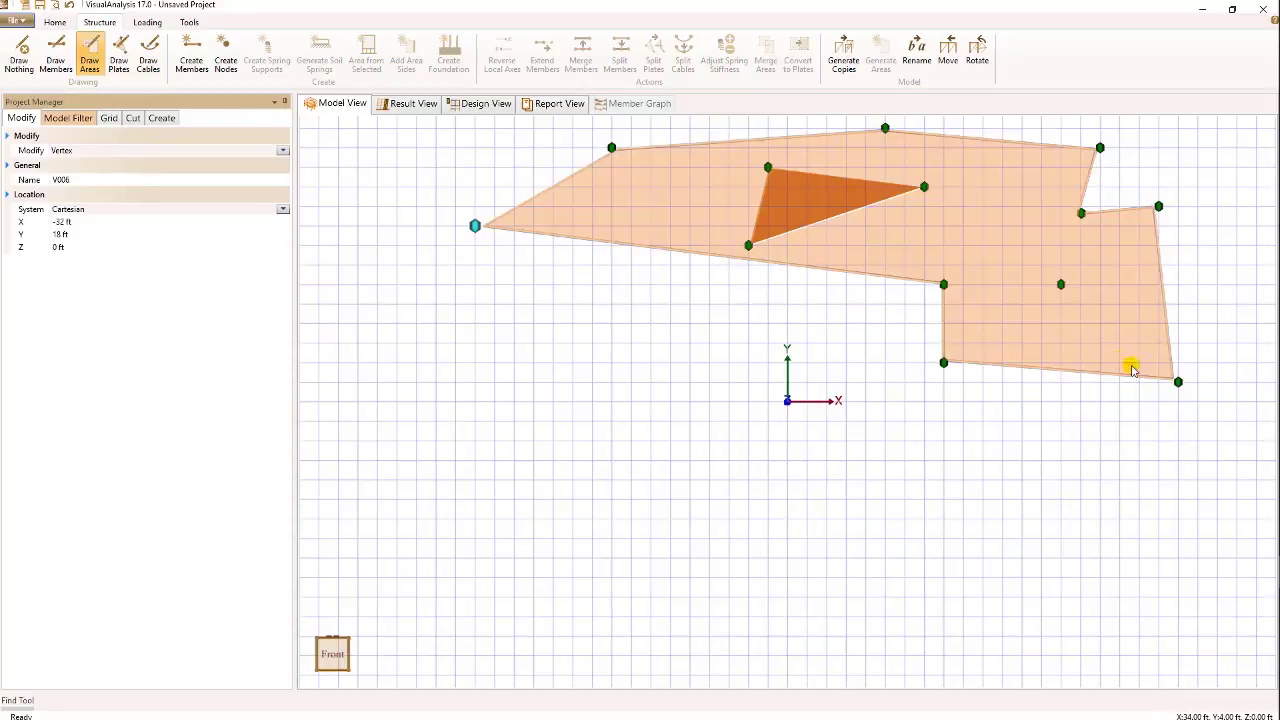
{"action": "left_click", "coordinate": [1178, 382]}
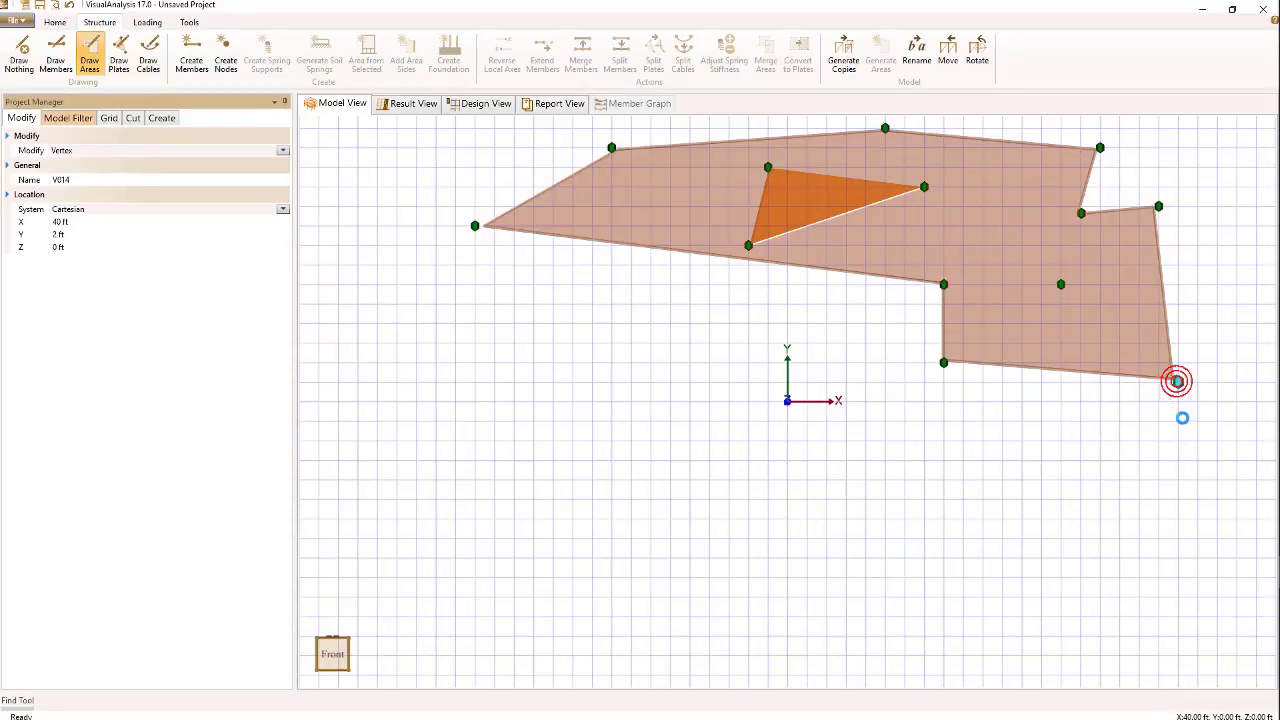
{"action": "key", "text": "Delete"}
{"action": "left_click", "coordinate": [1061, 286]}
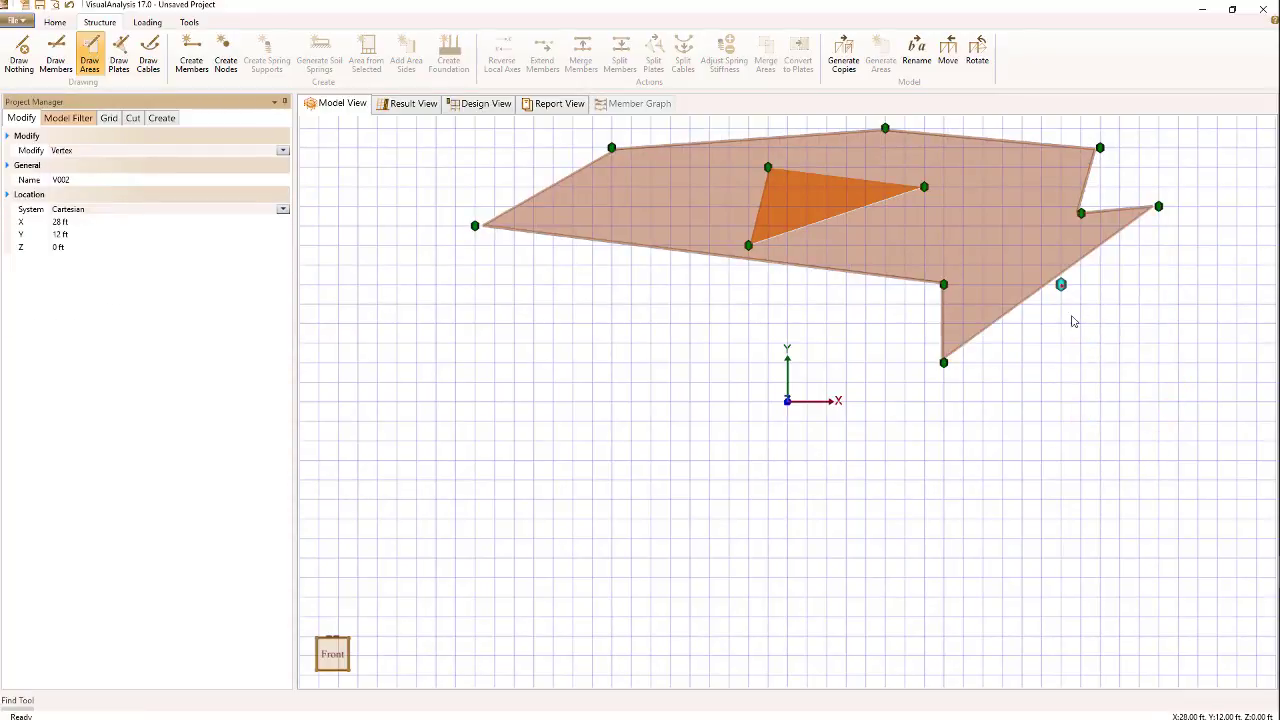
{"action": "left_click", "coordinate": [1078, 411]}
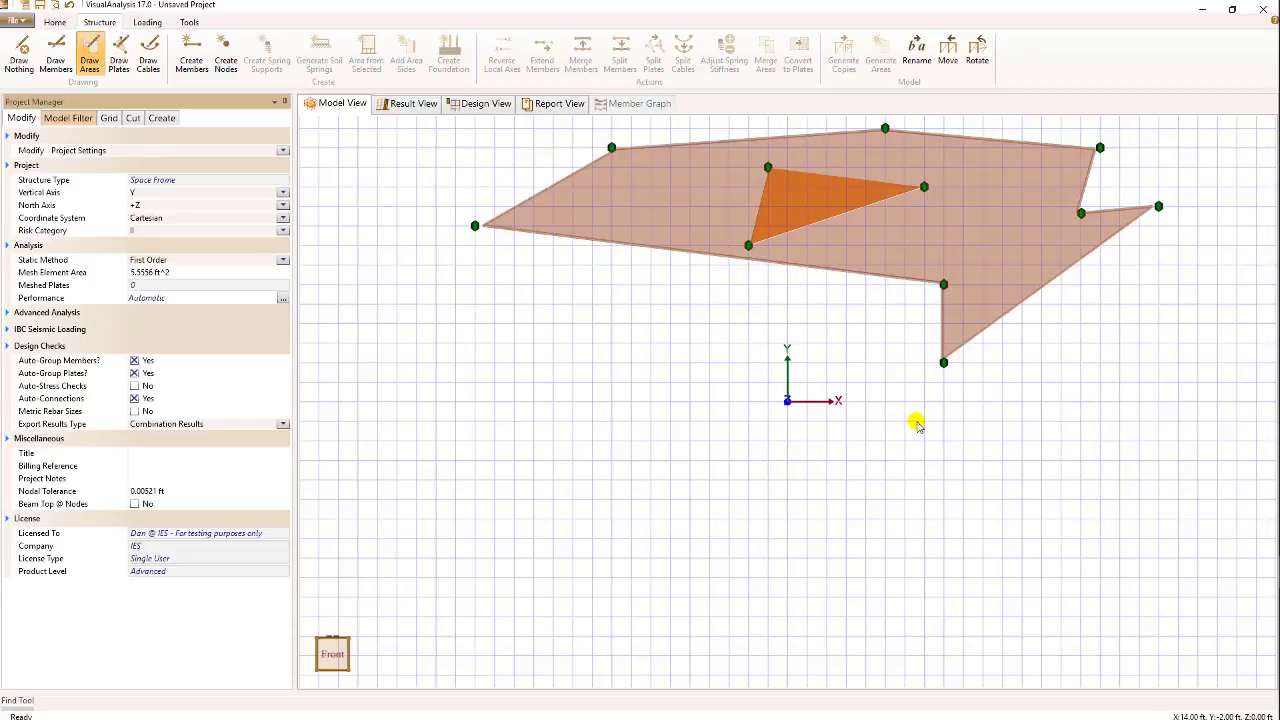